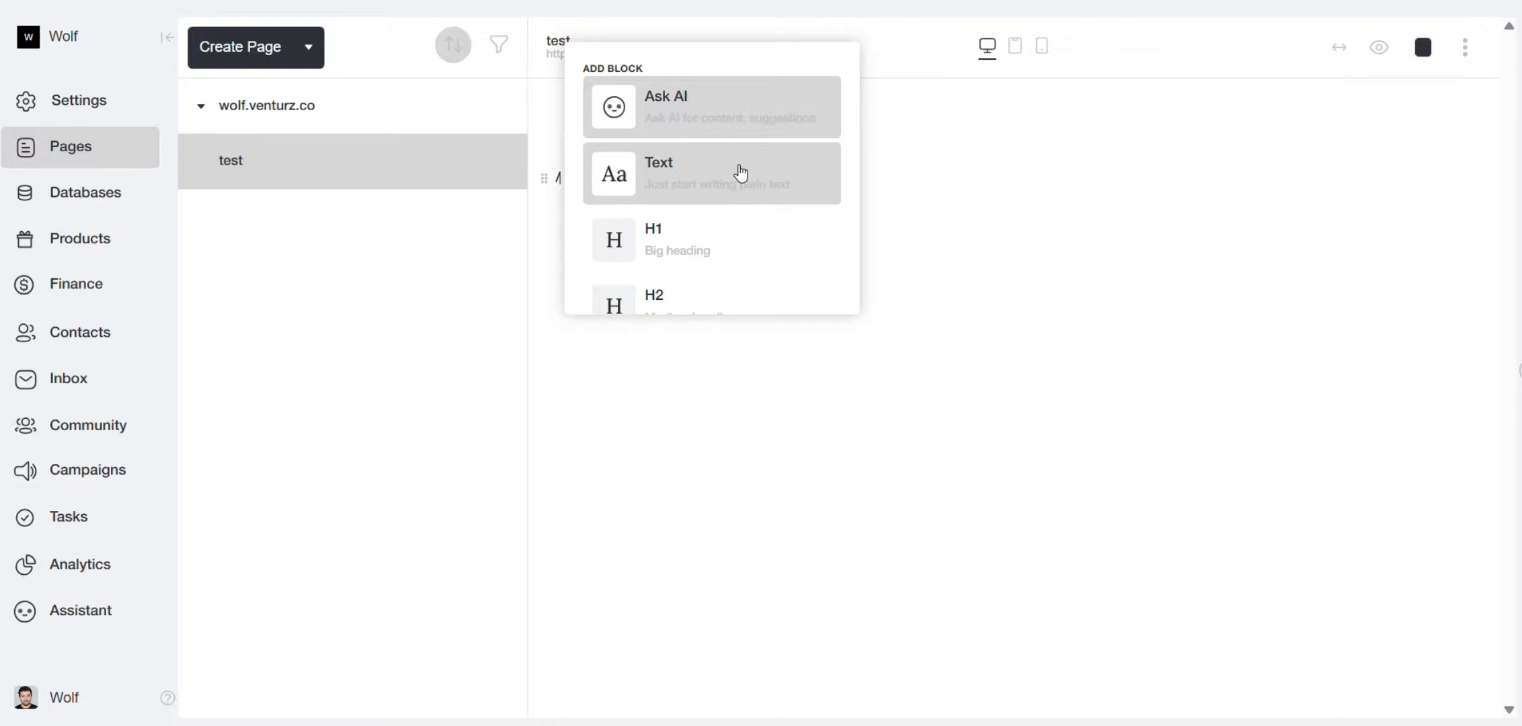
- Insert a Directory block linked to the Profiles database on the test page
type("dir")
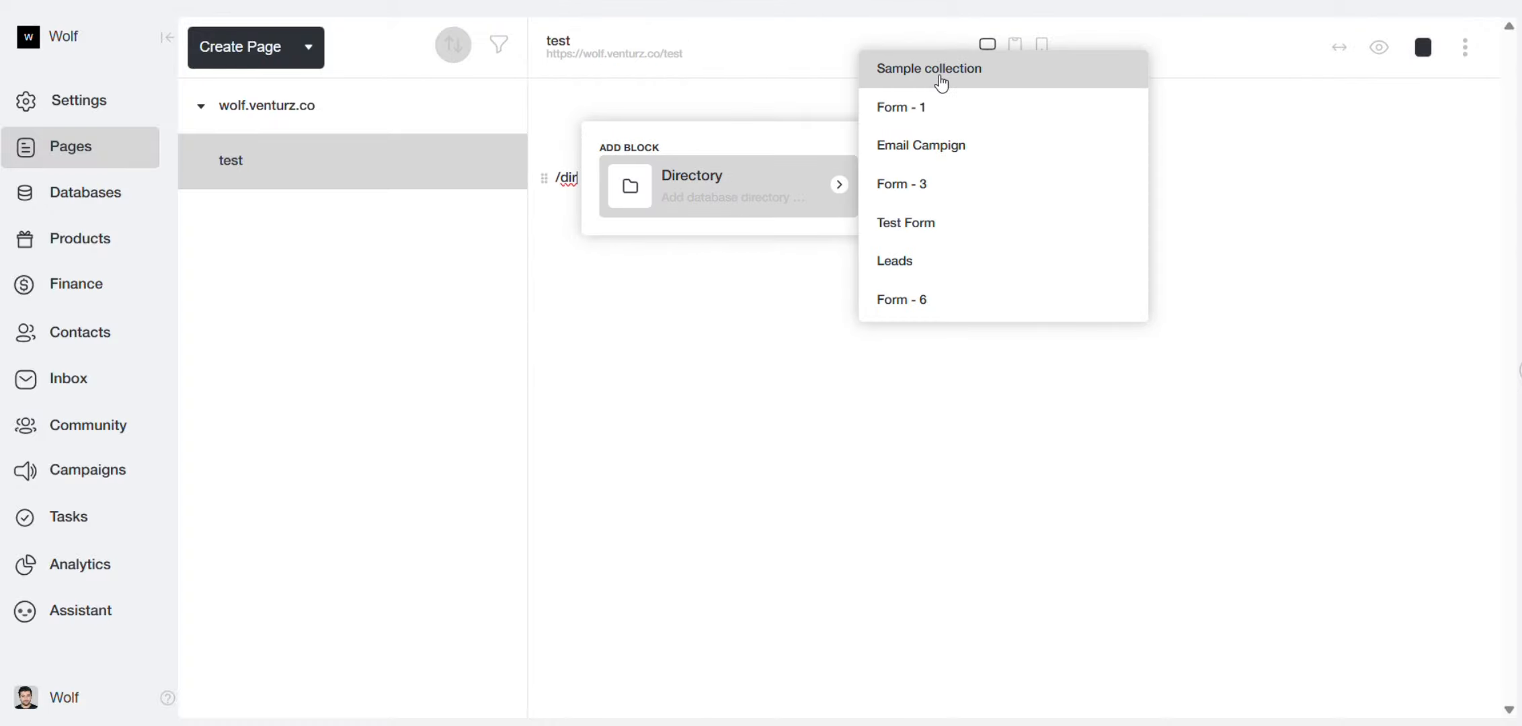
scroll(916, 197, "down", 5)
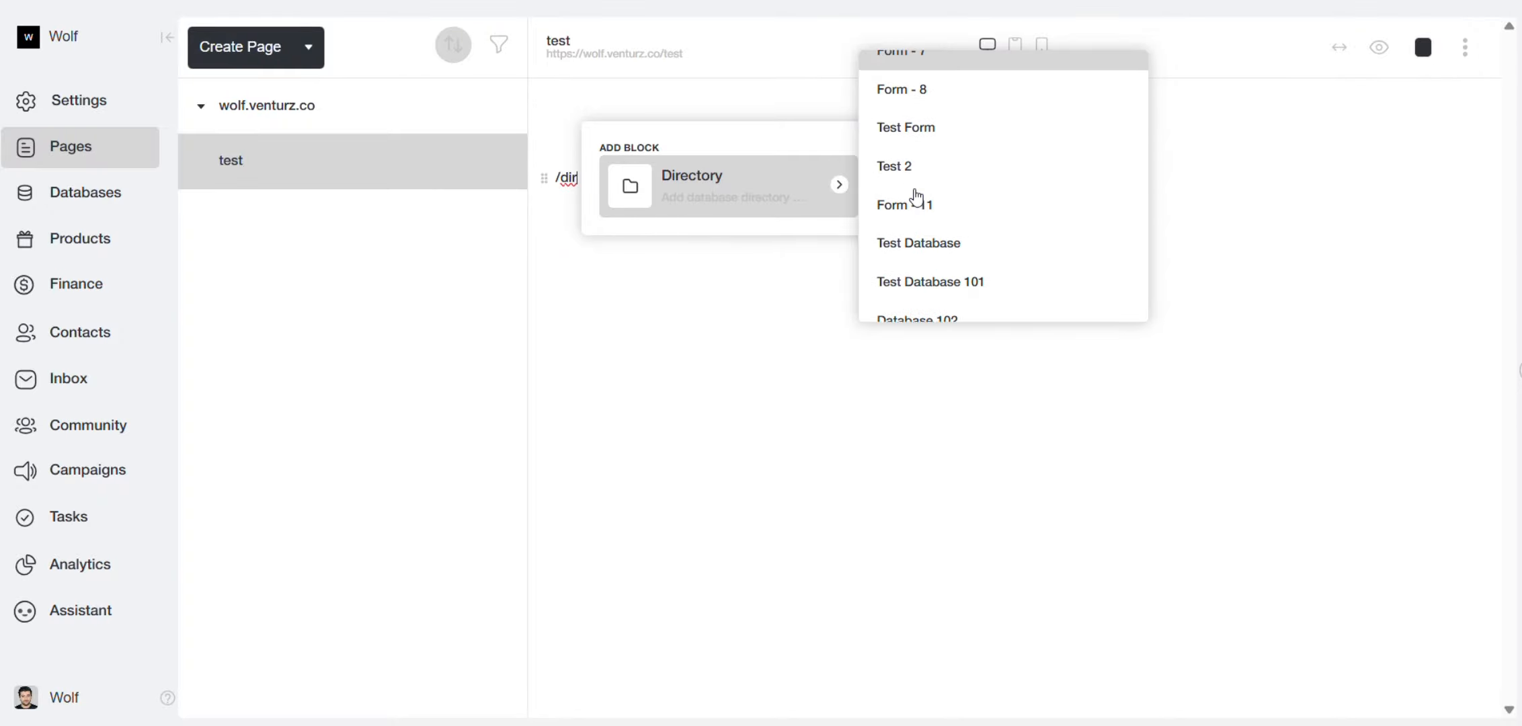
scroll(916, 196, "down", 5)
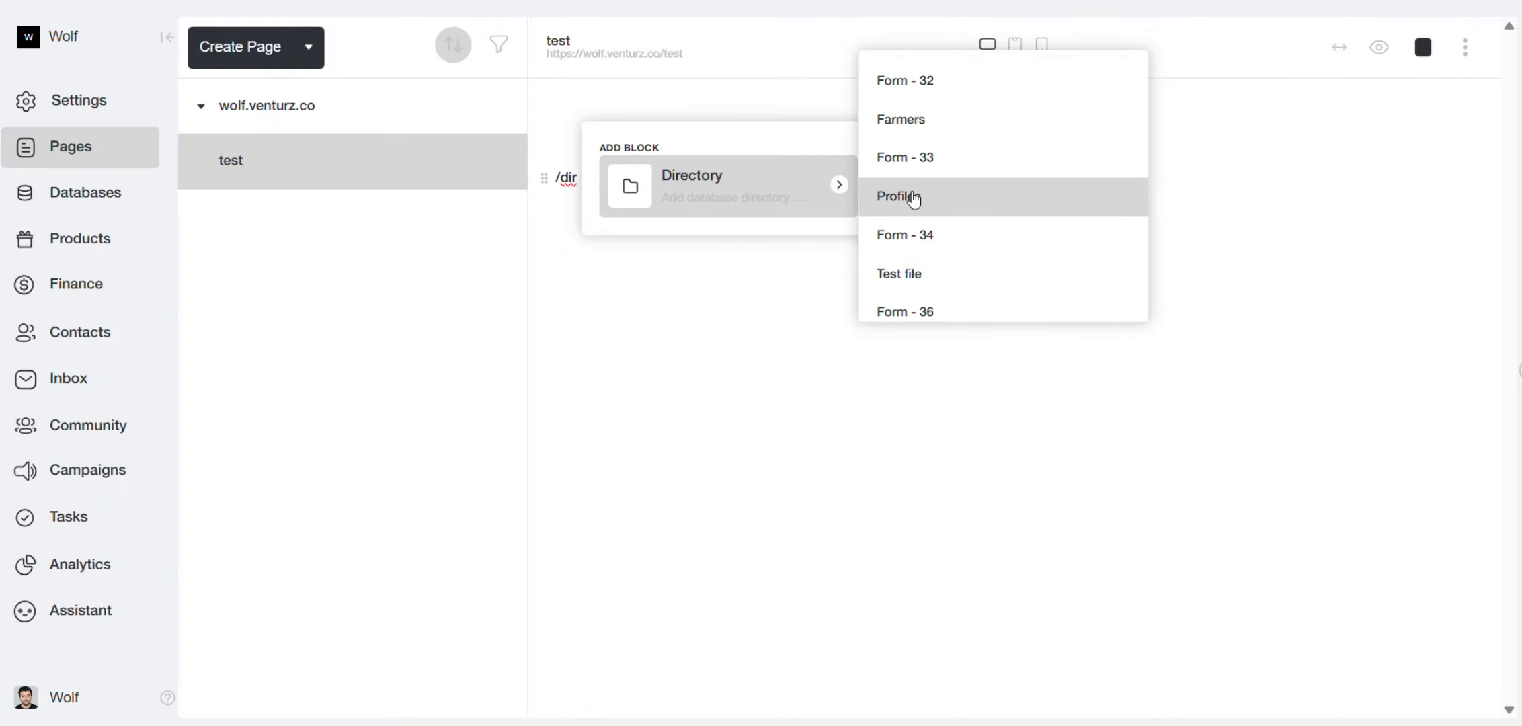
left_click(927, 201)
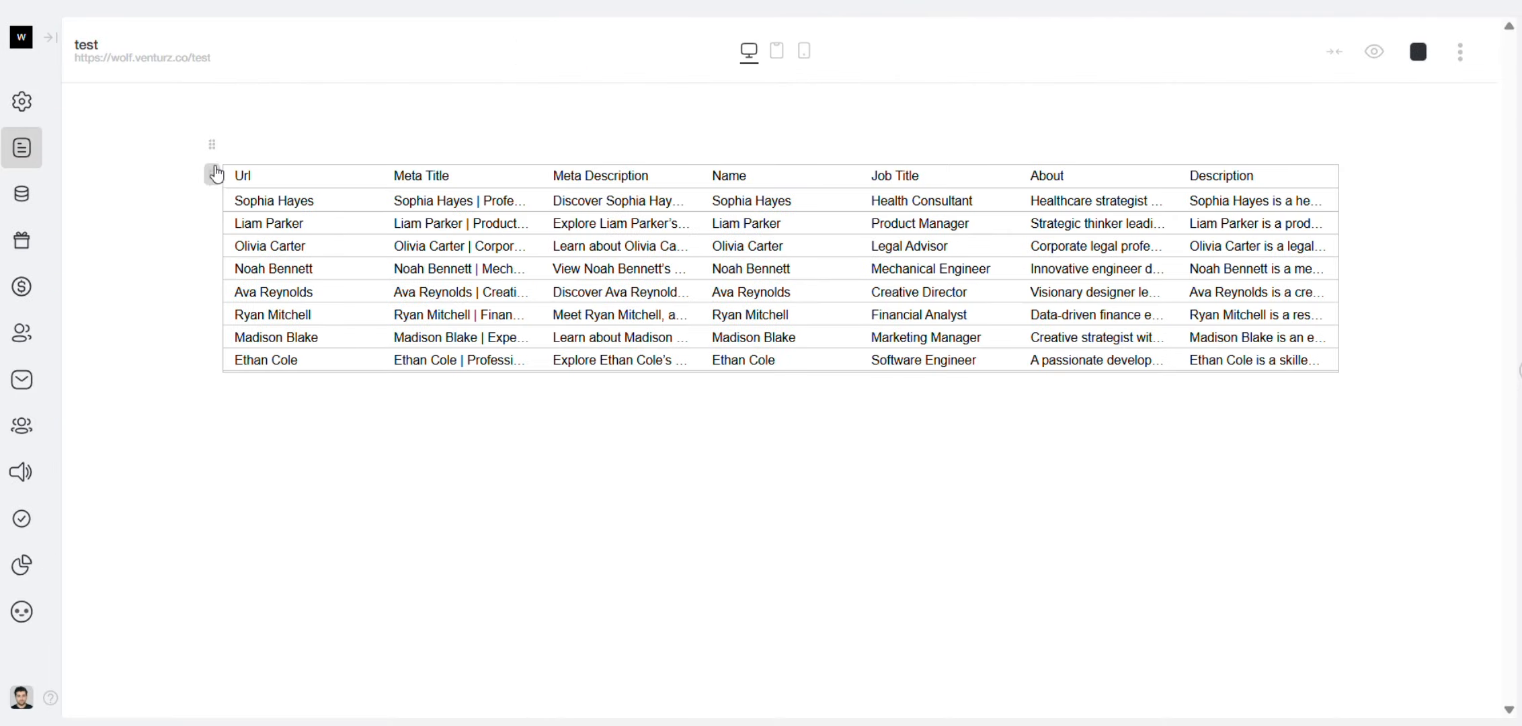
- Hide the Url, Meta Title and Meta Description fields in the directory block's advanced settings
left_click(213, 175)
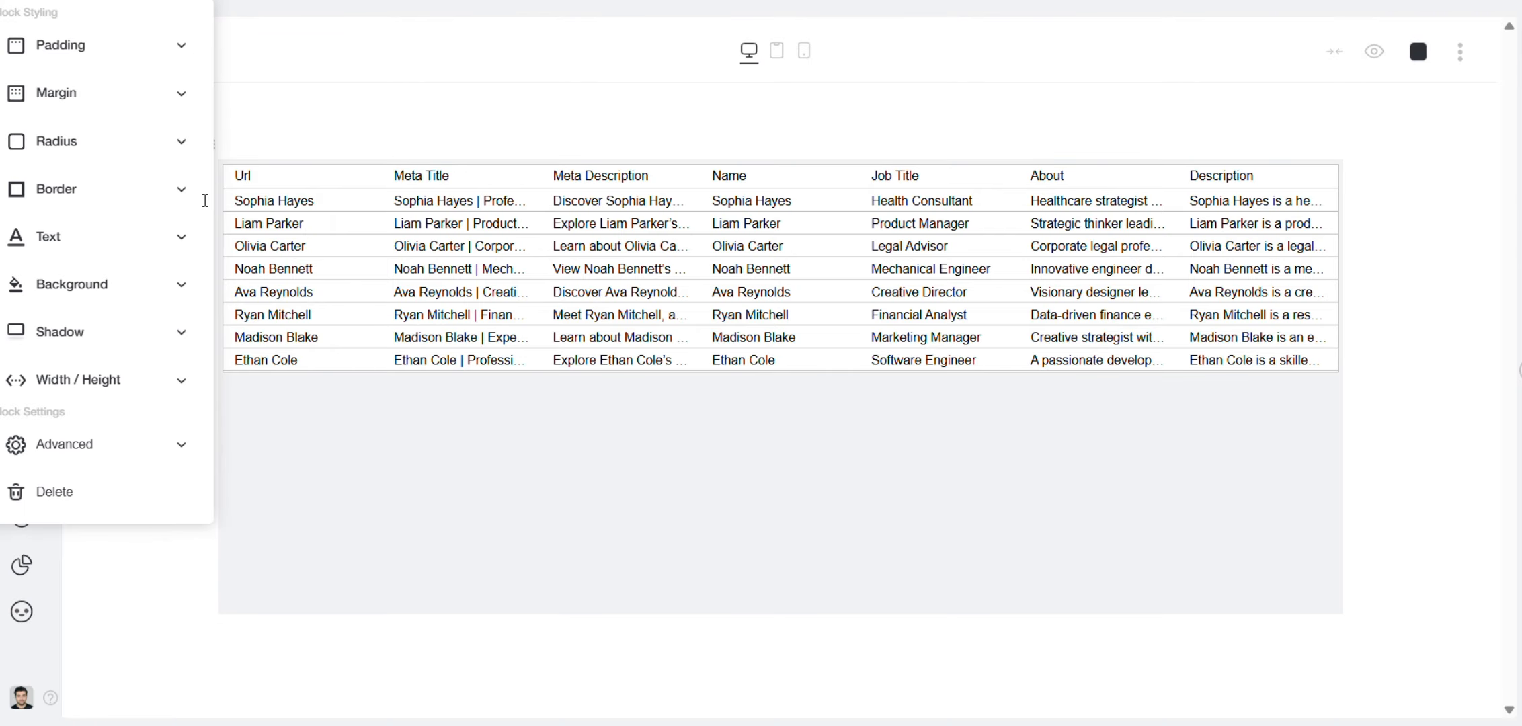
left_click(156, 449)
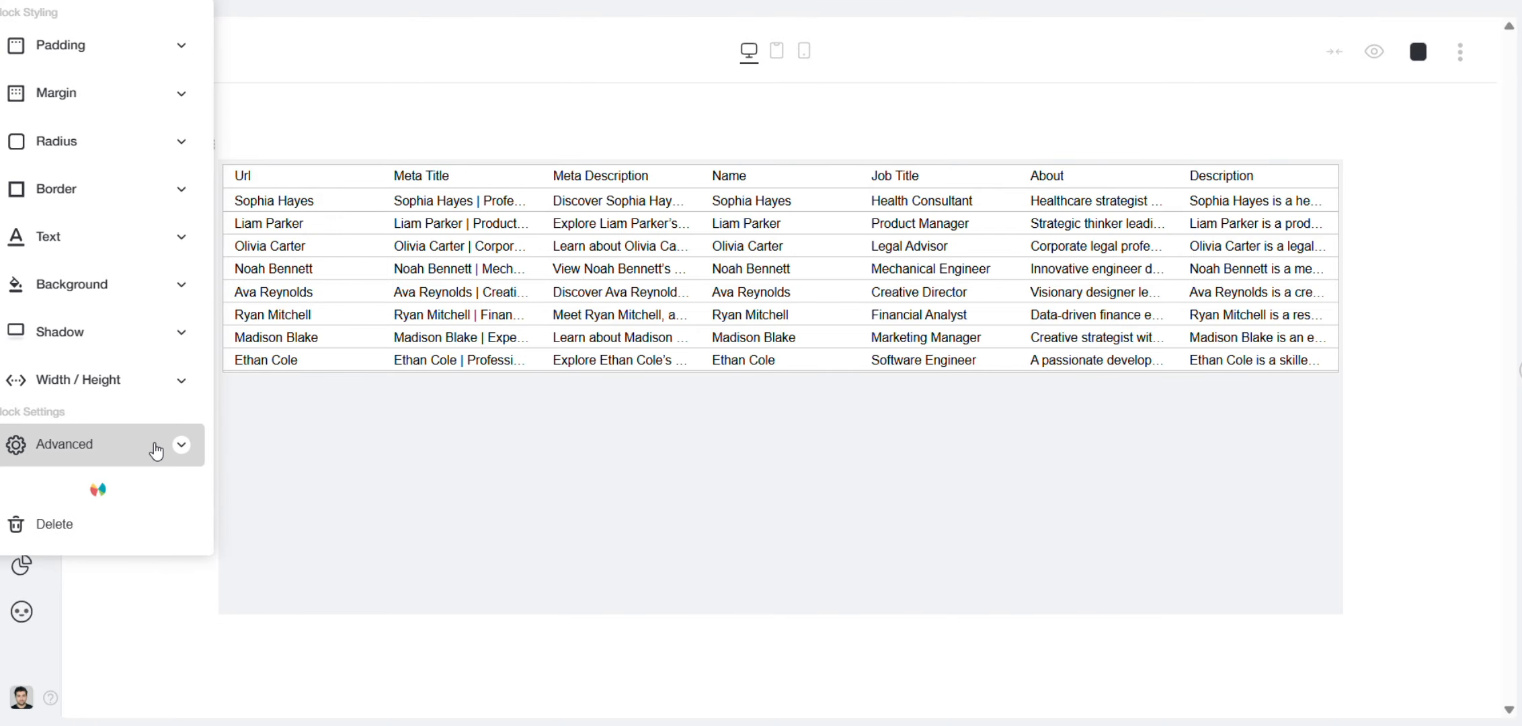
scroll(153, 448, "down", 2)
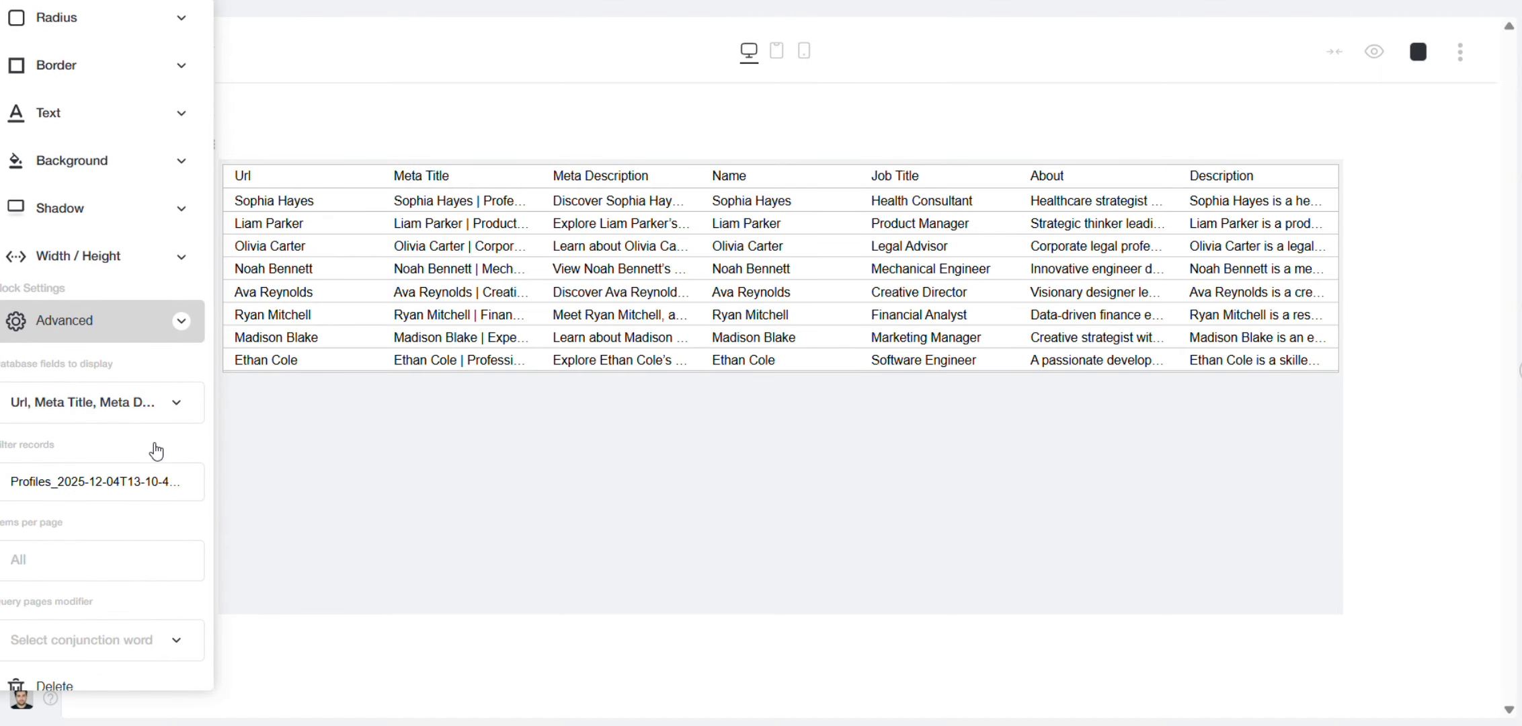
left_click(104, 407)
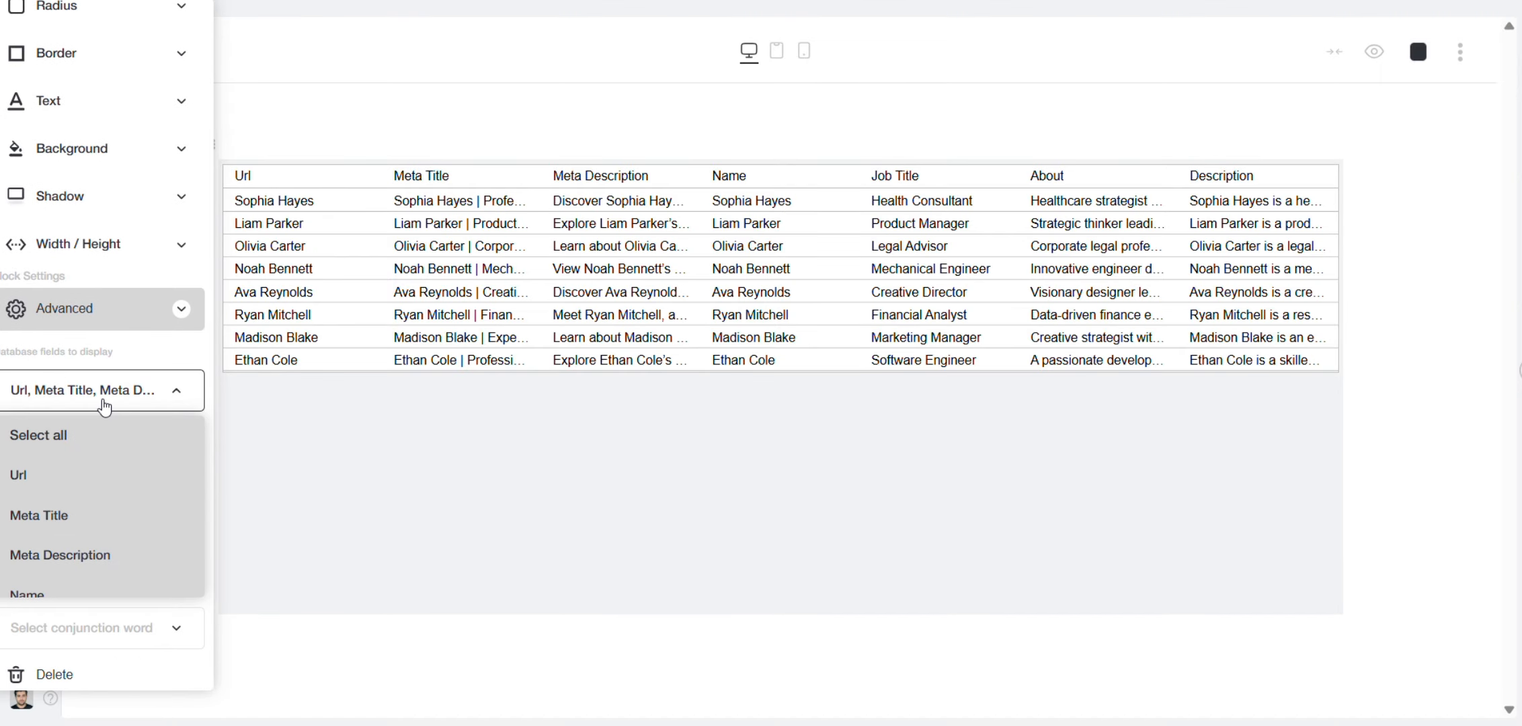
left_click(37, 489)
left_click(42, 518)
scroll(72, 504, "down", 2)
left_click(72, 499)
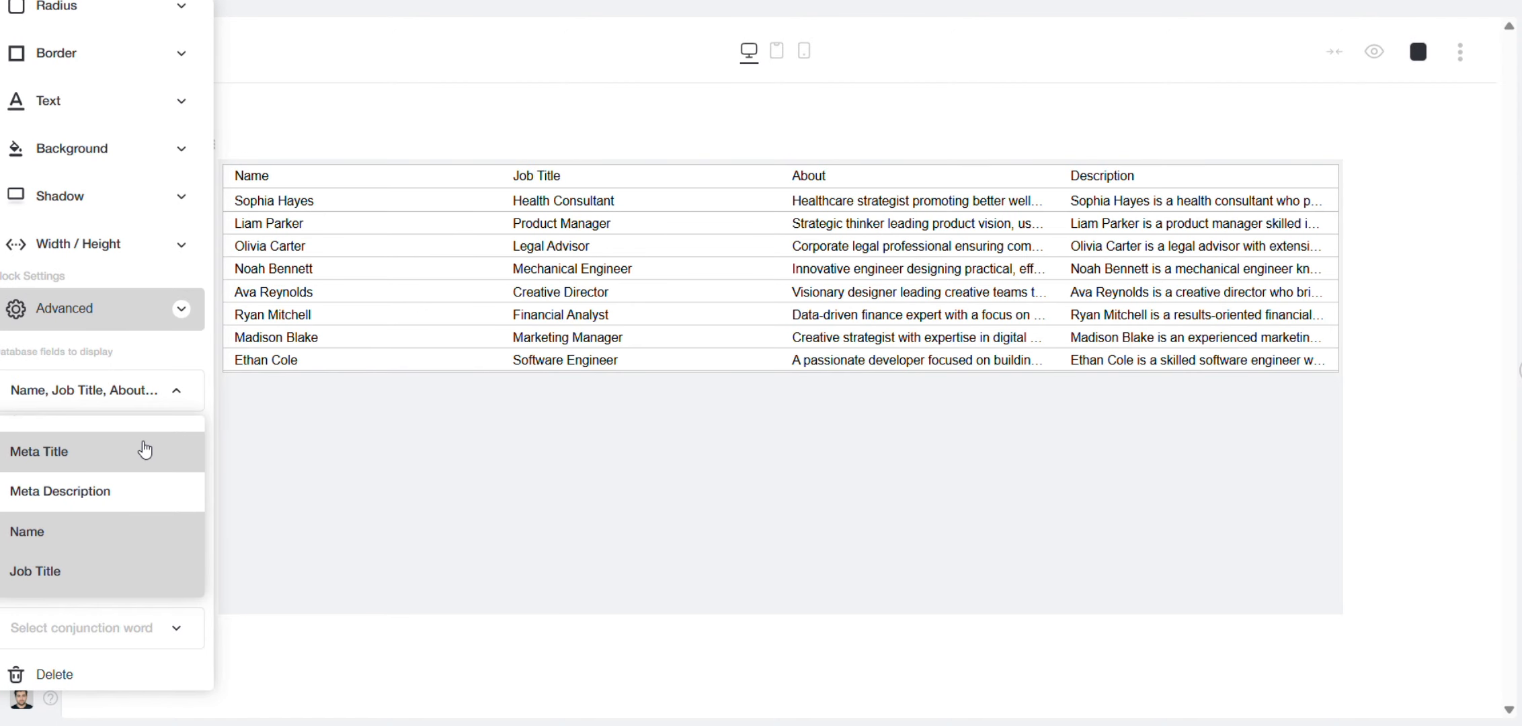
left_click(135, 350)
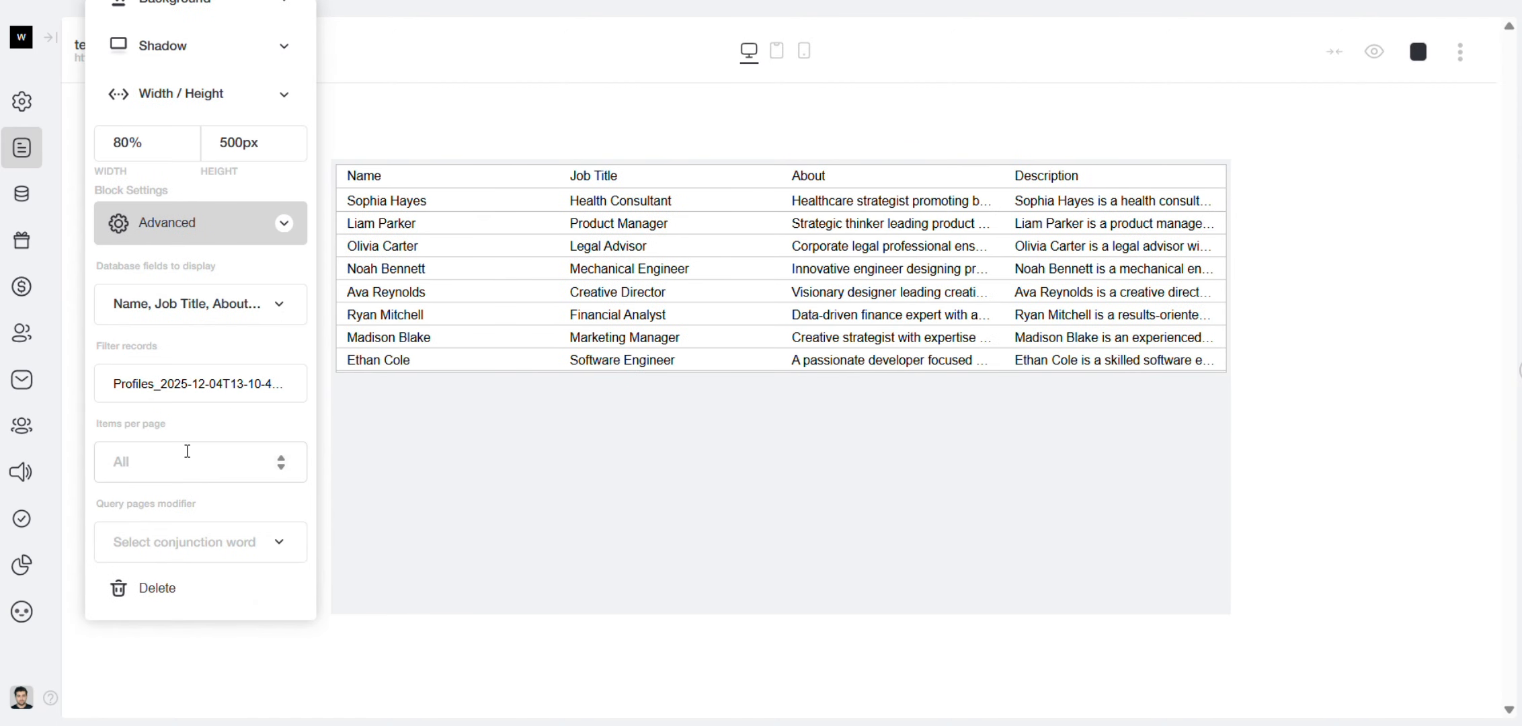
- Try limiting the directory to 3 items per page, and clear the limit
left_click(176, 456)
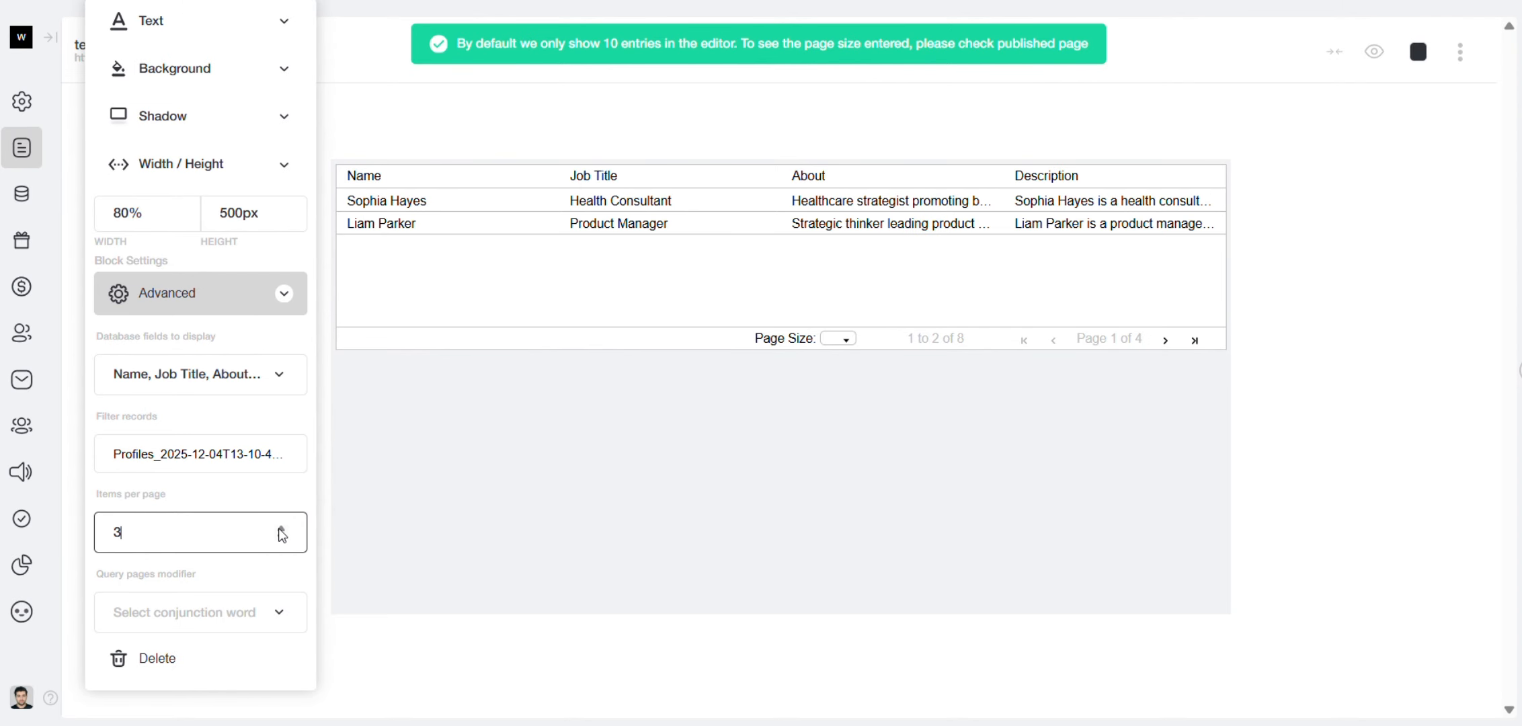
key("BackSpace")
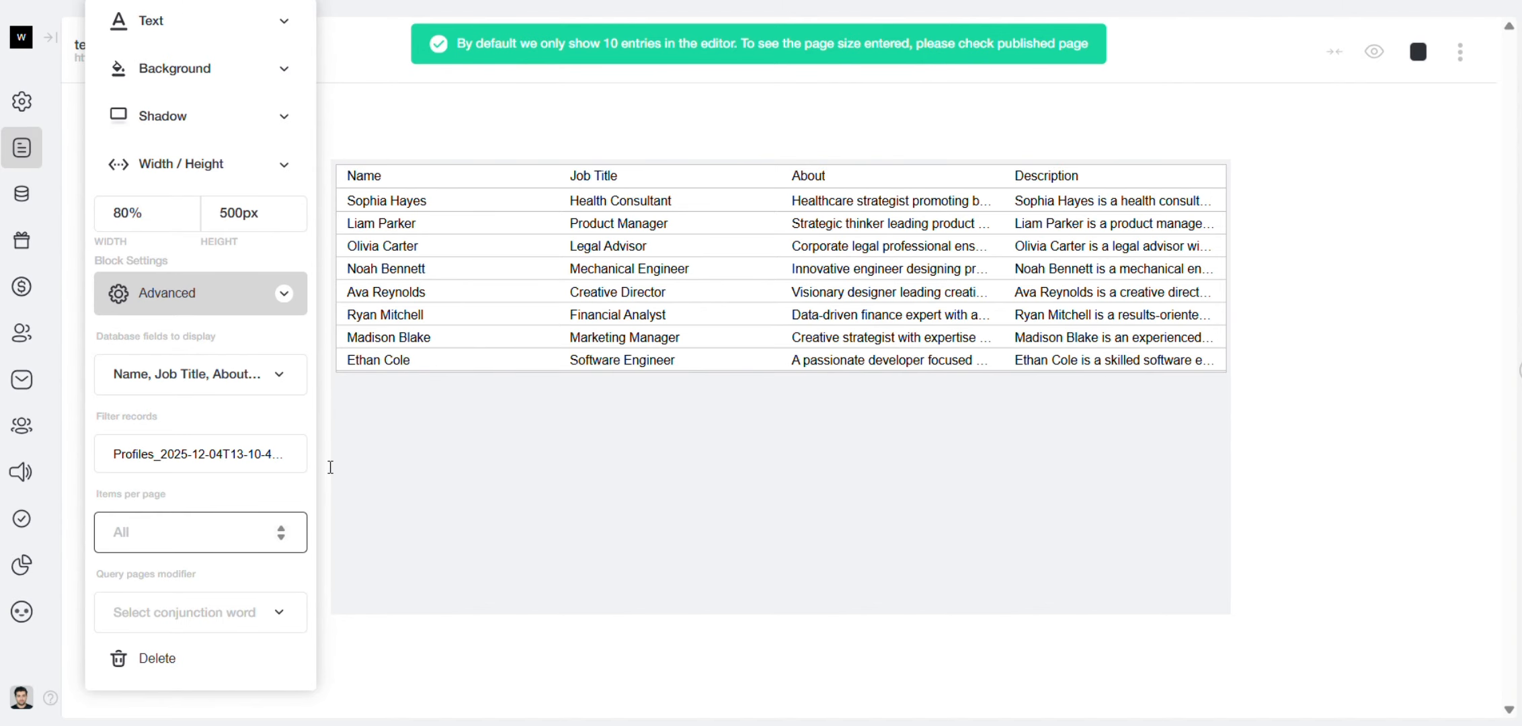
- Try a record filter on the directory using the Name field with the equals condition, and close it without saving
left_click(246, 462)
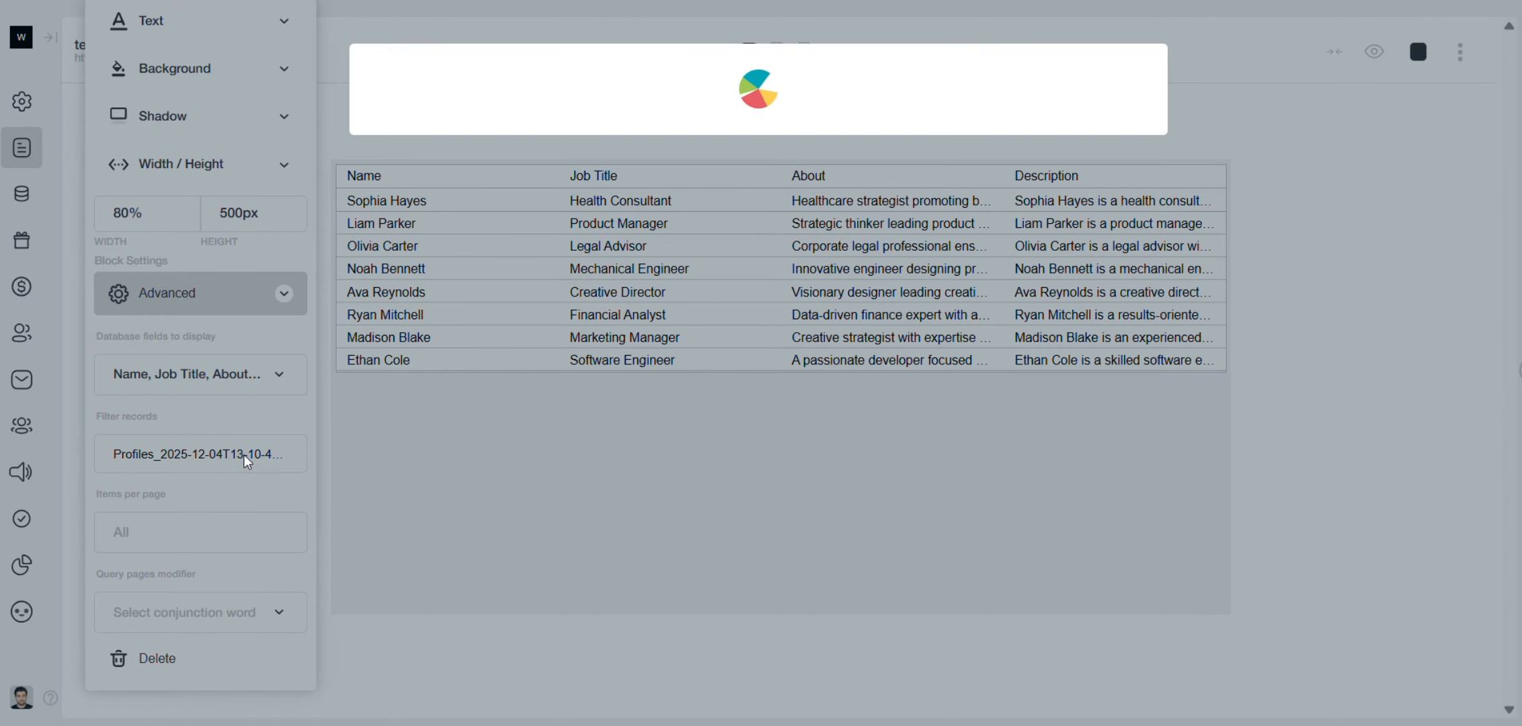
left_click(408, 164)
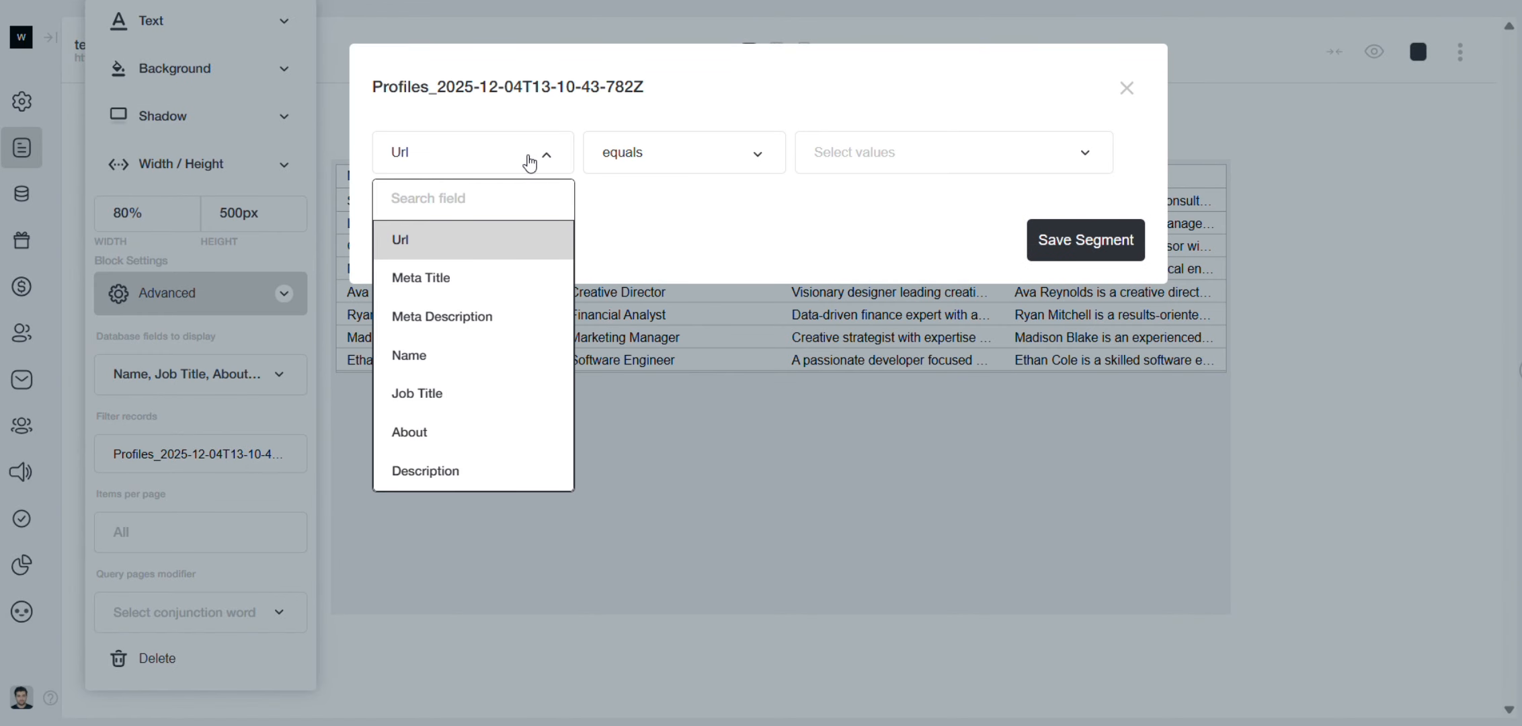
left_click(477, 356)
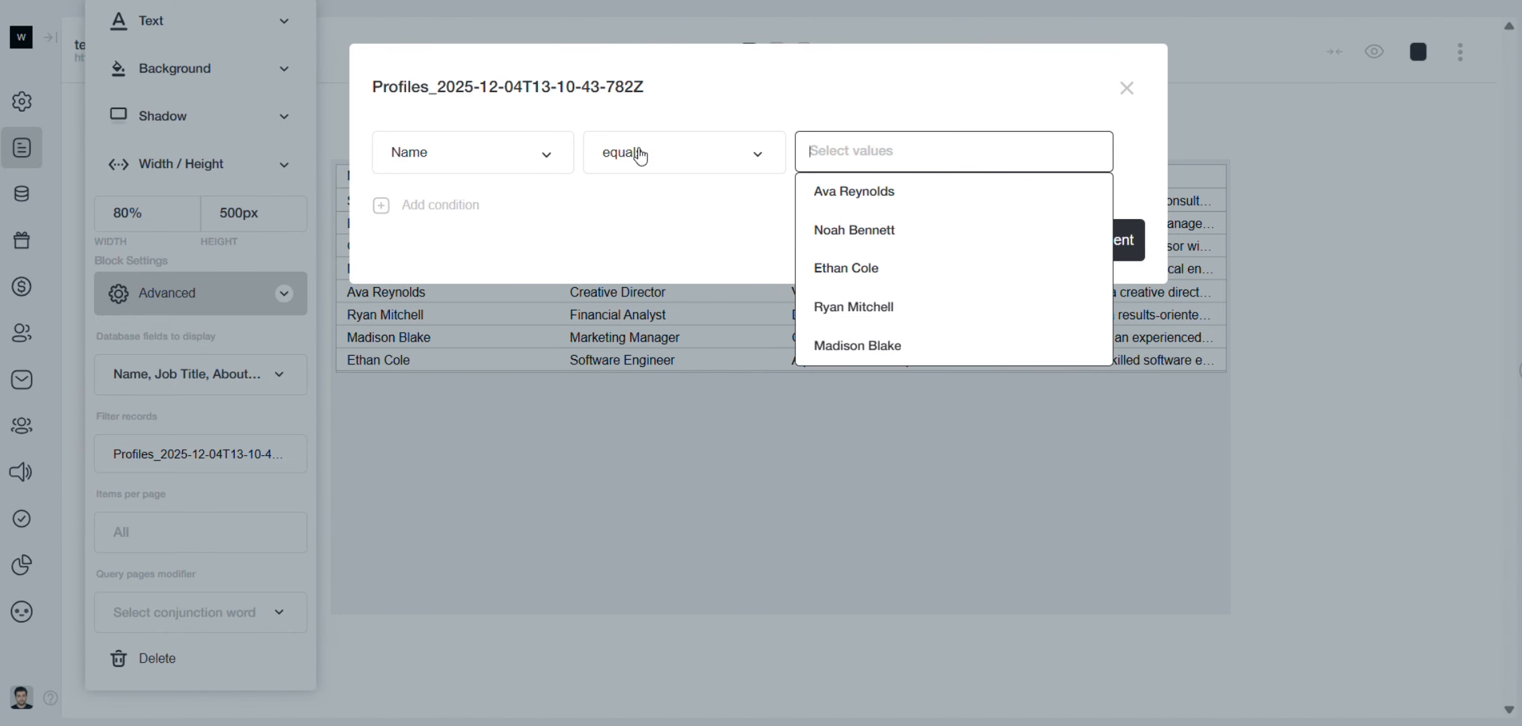
left_click(646, 152)
left_click(837, 149)
left_click(769, 249)
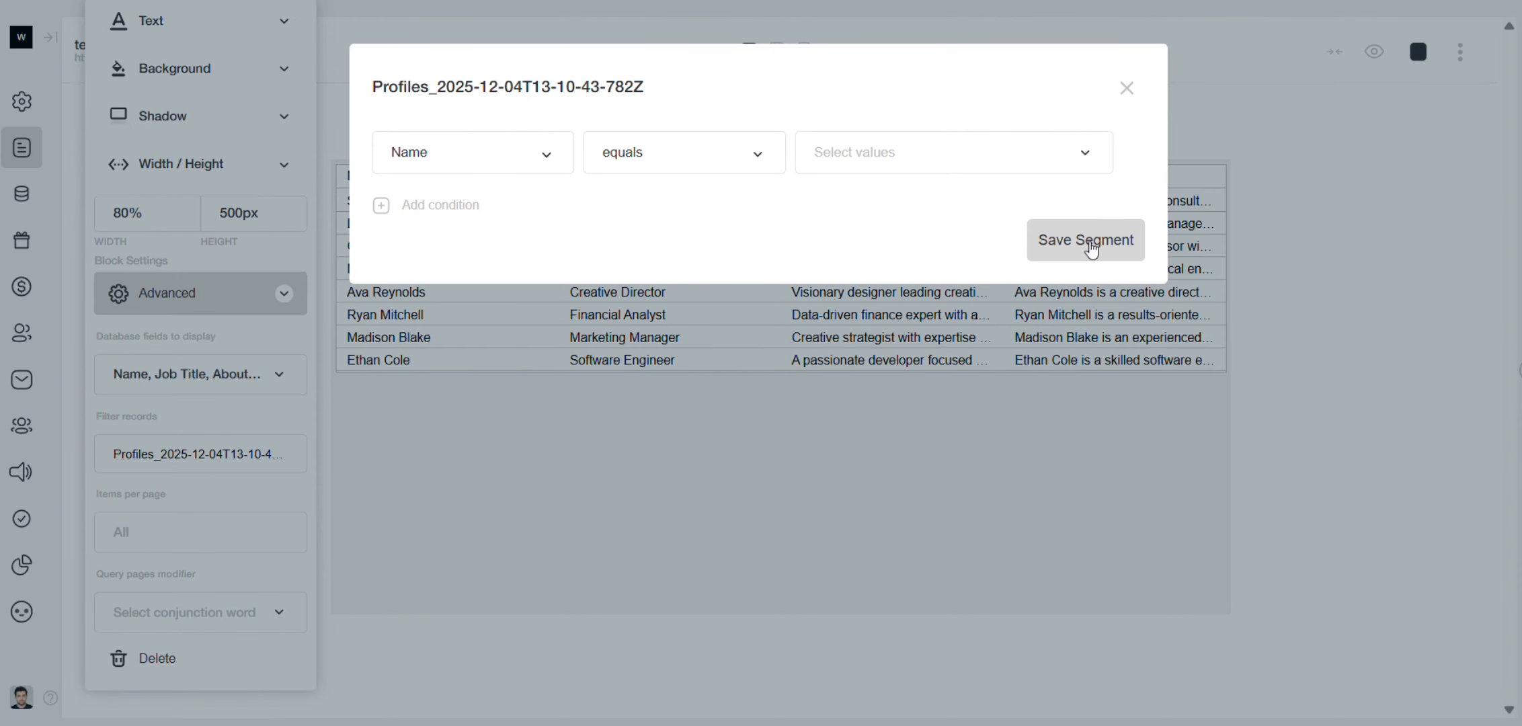
left_click(1127, 88)
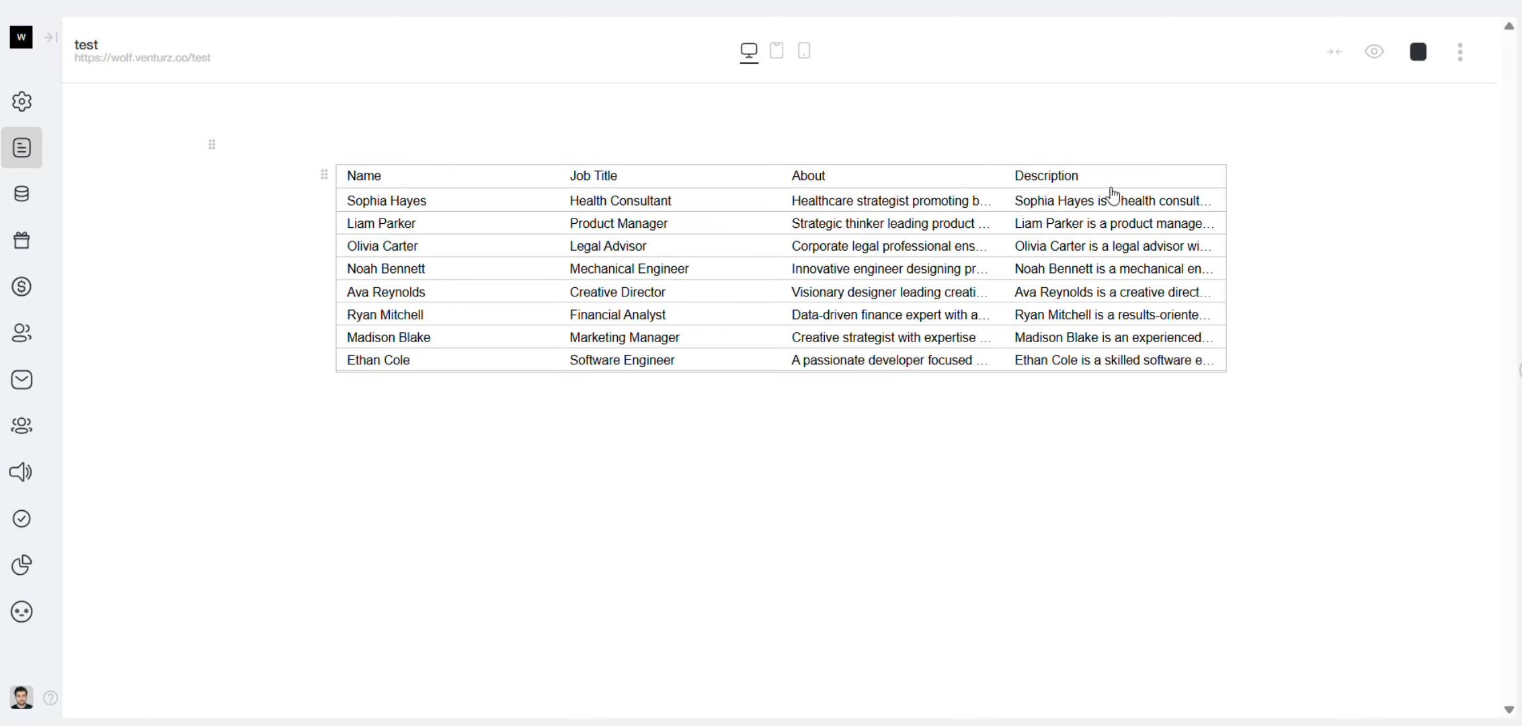
- Give the directory block a 1px border on all four sides in colour #c0a0a0
left_click(325, 176)
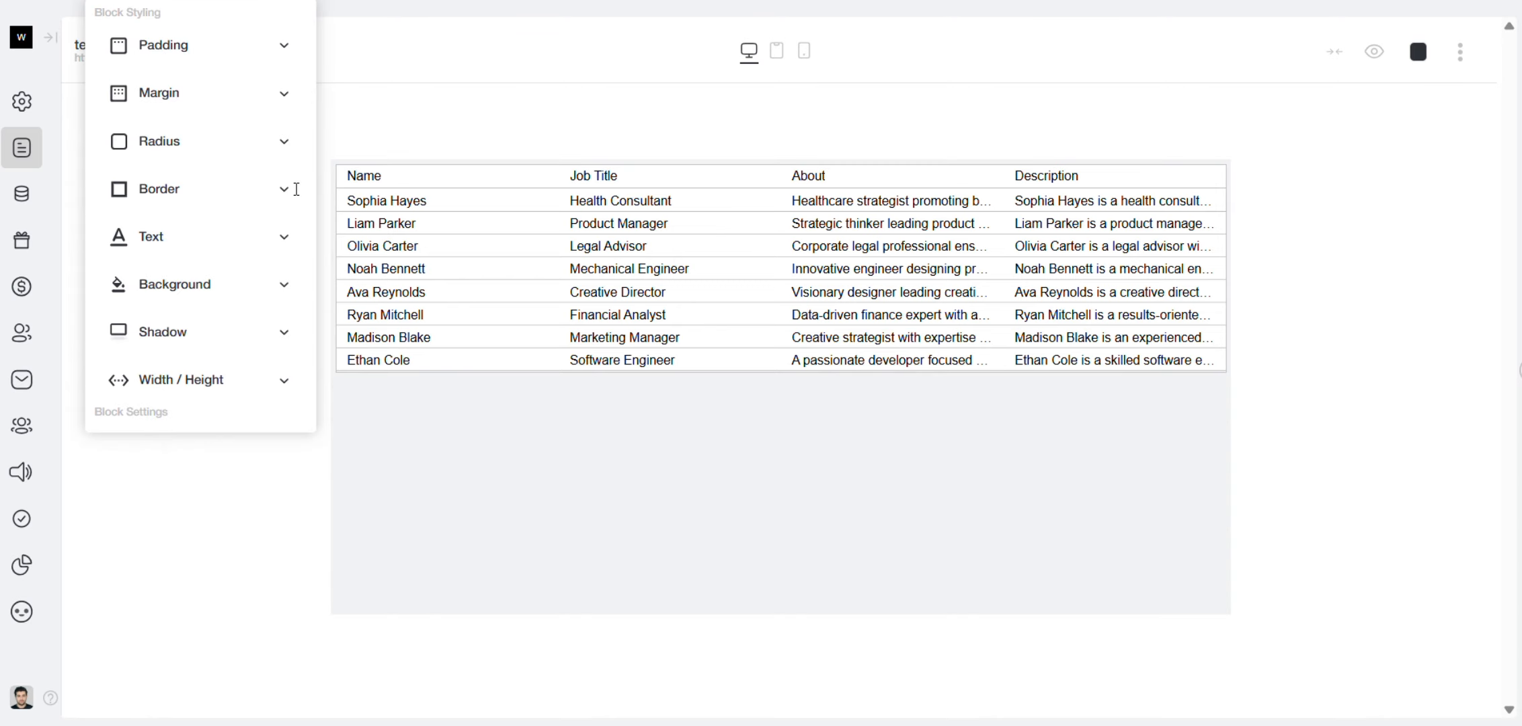
left_click(240, 208)
scroll(240, 210, "down", 1)
left_click(117, 173)
type("1")
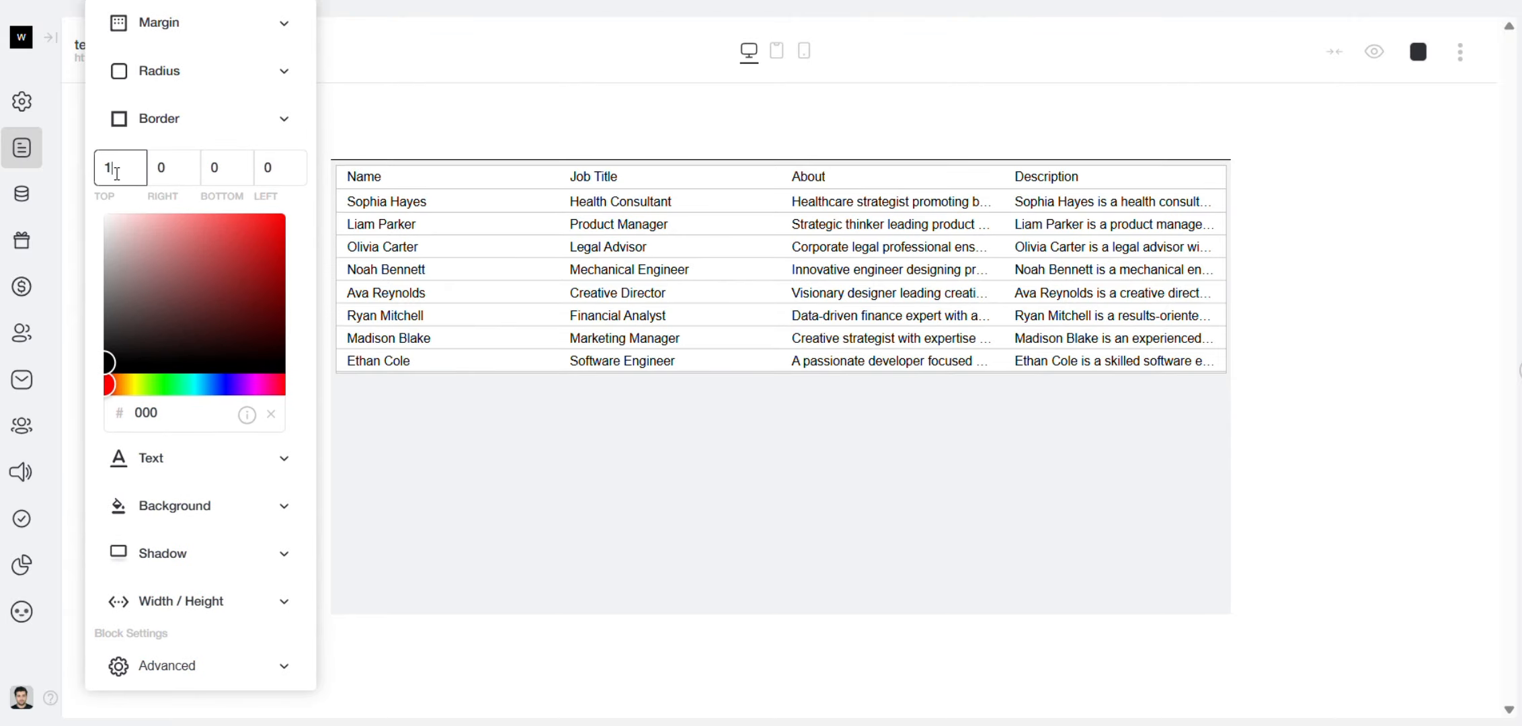
left_click(170, 168)
type("1")
left_click(223, 168)
type("1")
left_click(263, 171)
type("1")
mouse_move(154, 280)
left_mouse_down()
mouse_move(176, 294)
mouse_move(135, 253)
left_mouse_up()
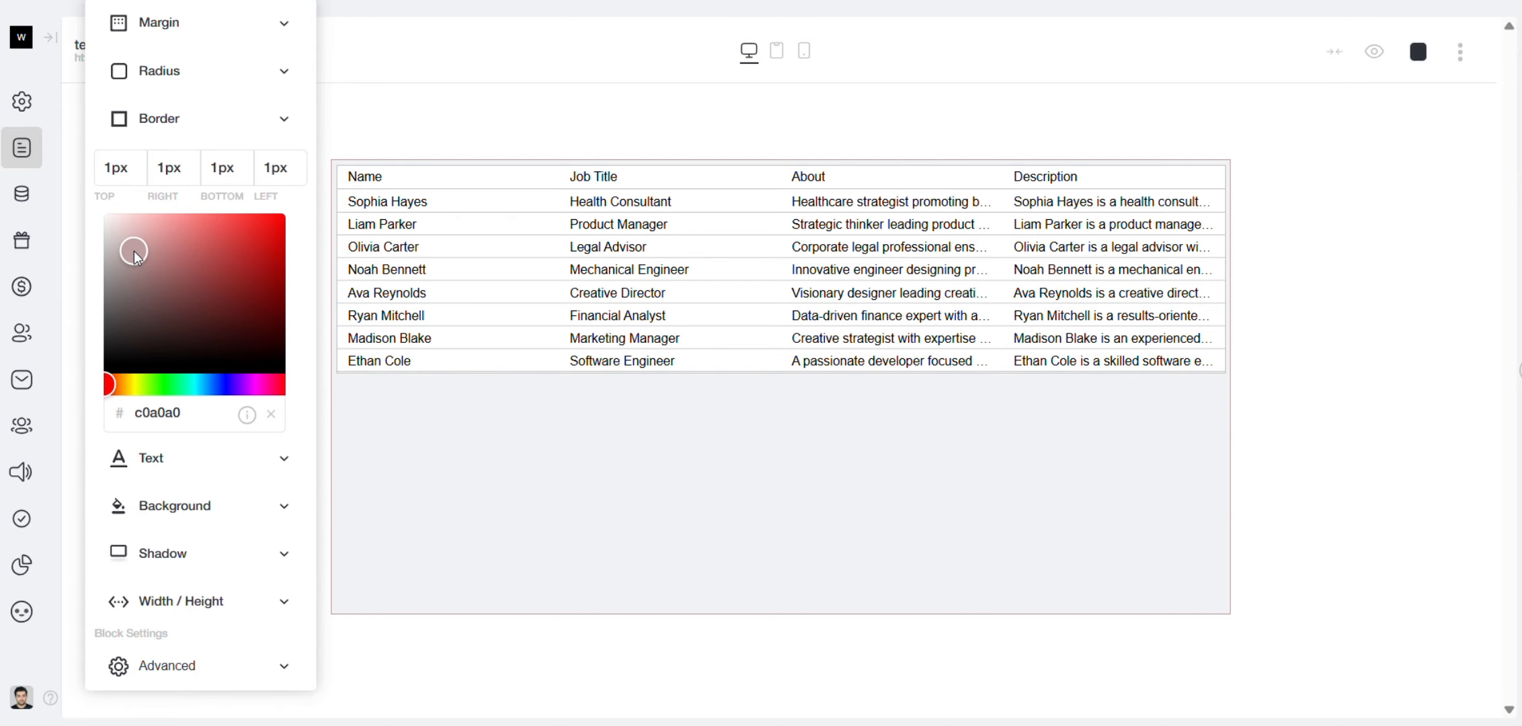
- Set the directory block's background colour to #877373 and close its block settings
left_click(170, 506)
mouse_move(144, 417)
left_mouse_down()
mouse_move(166, 313)
mouse_move(112, 411)
mouse_move(142, 389)
left_mouse_up()
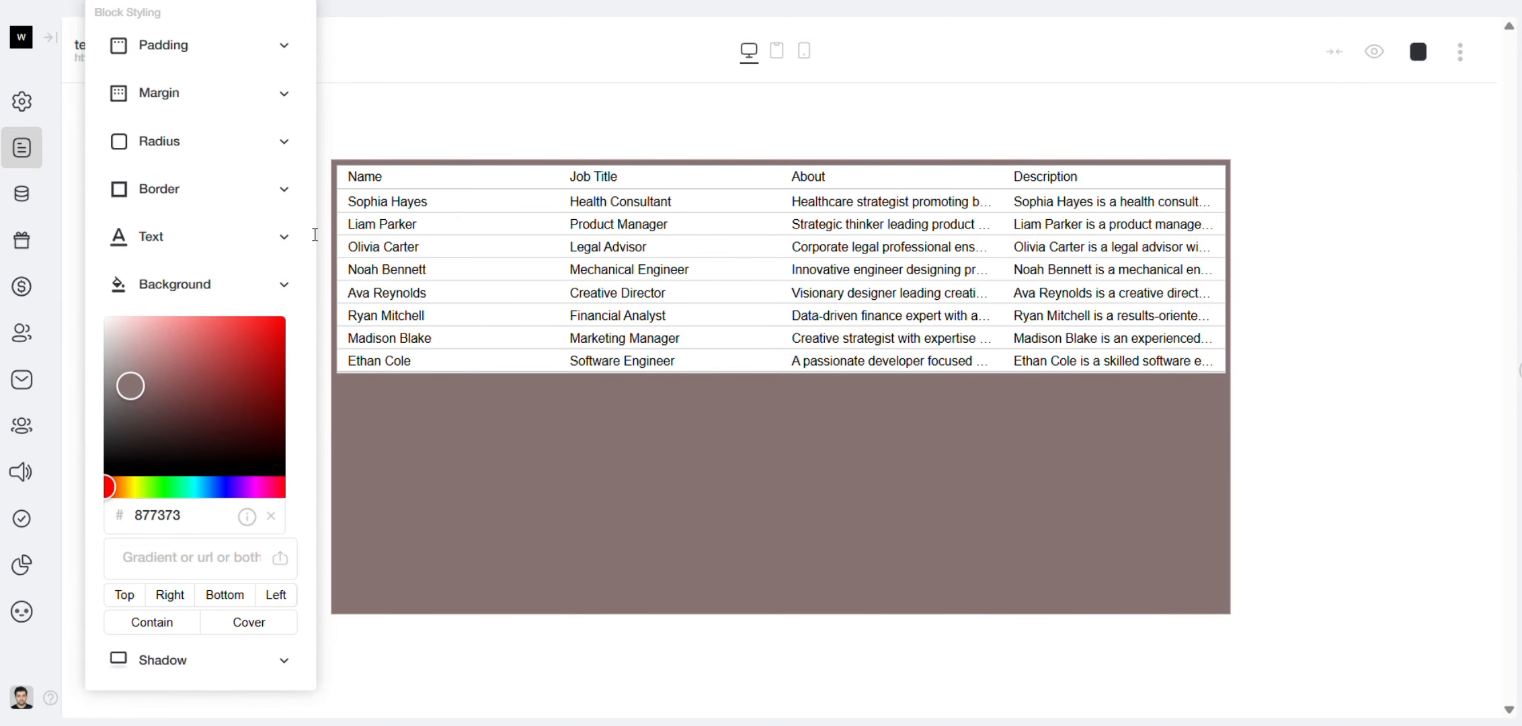
left_click(435, 437)
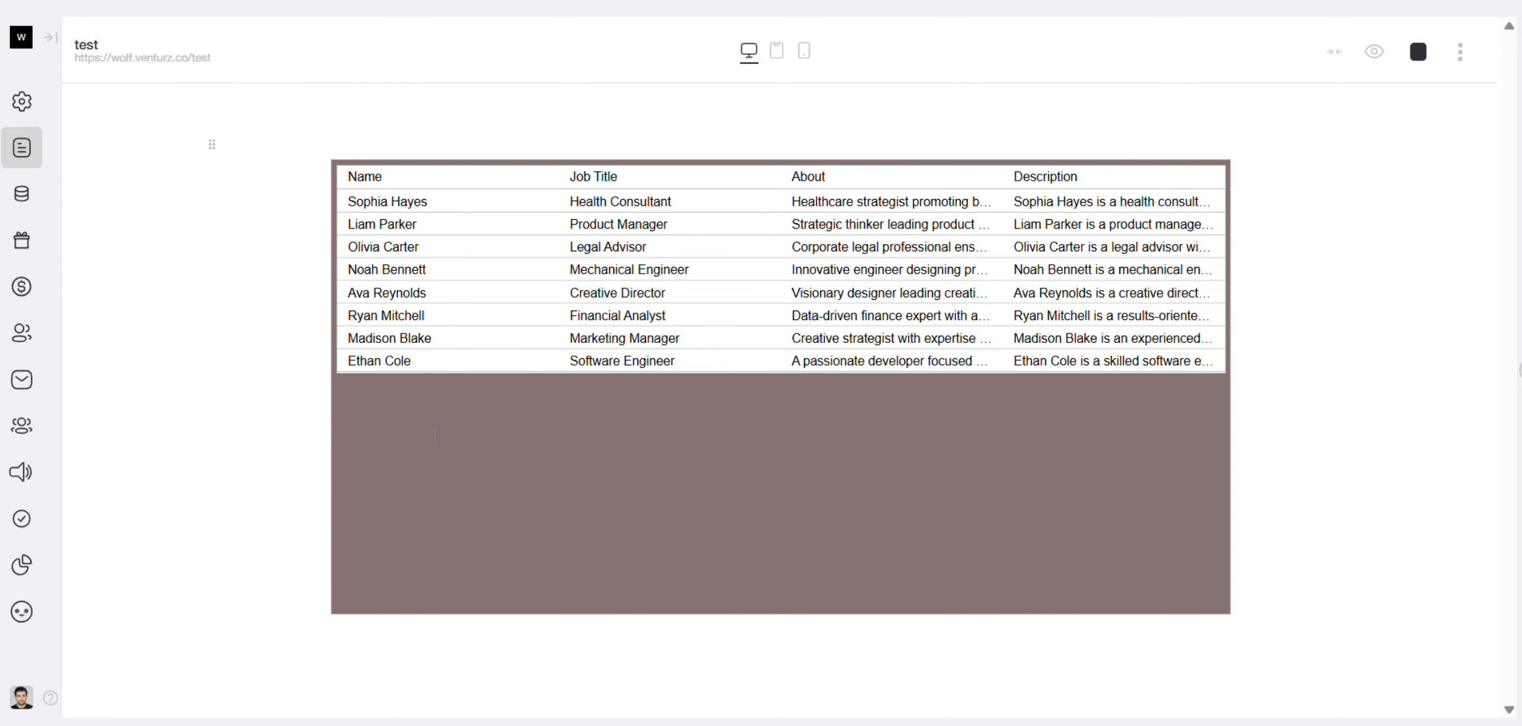
- Open the published test page and examine the filter conditions offered for the Name column
left_click(182, 62)
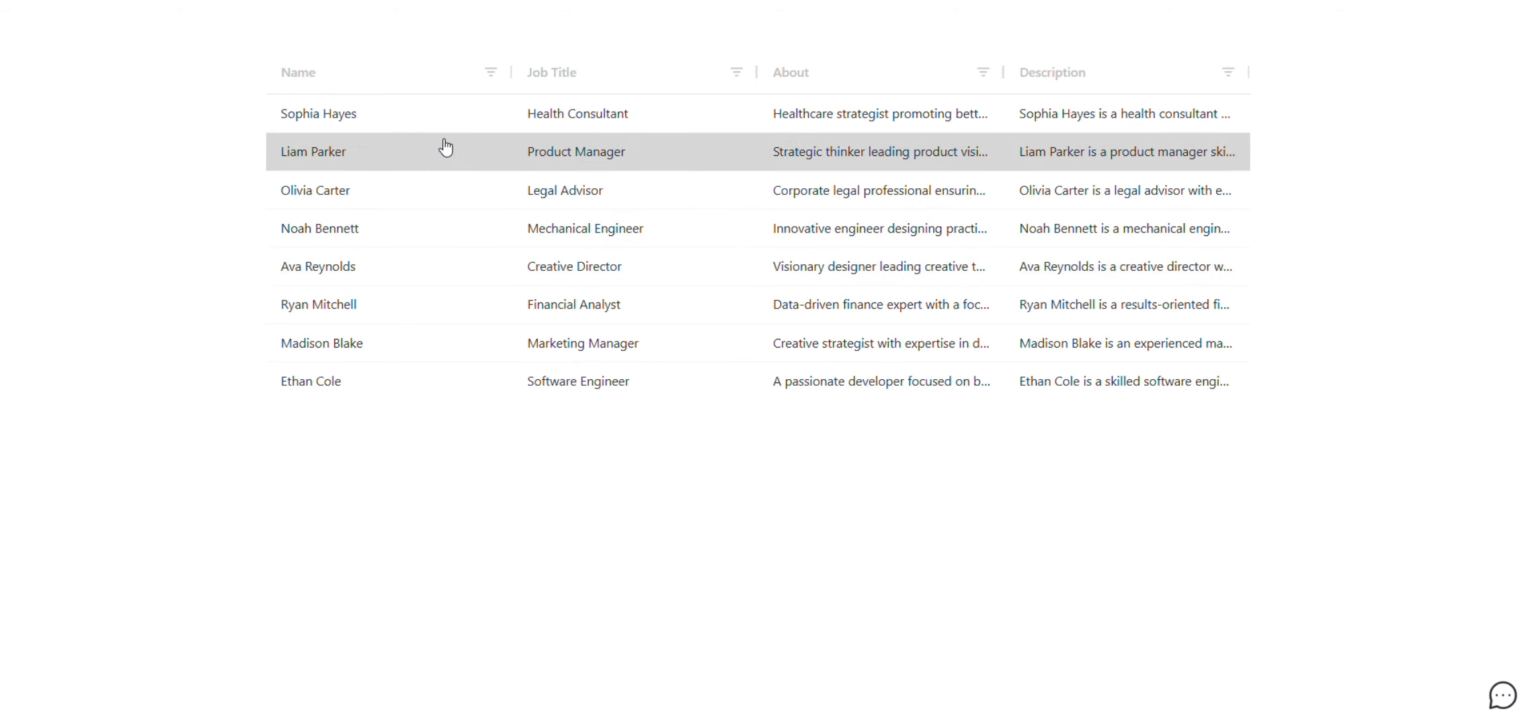
left_click(492, 72)
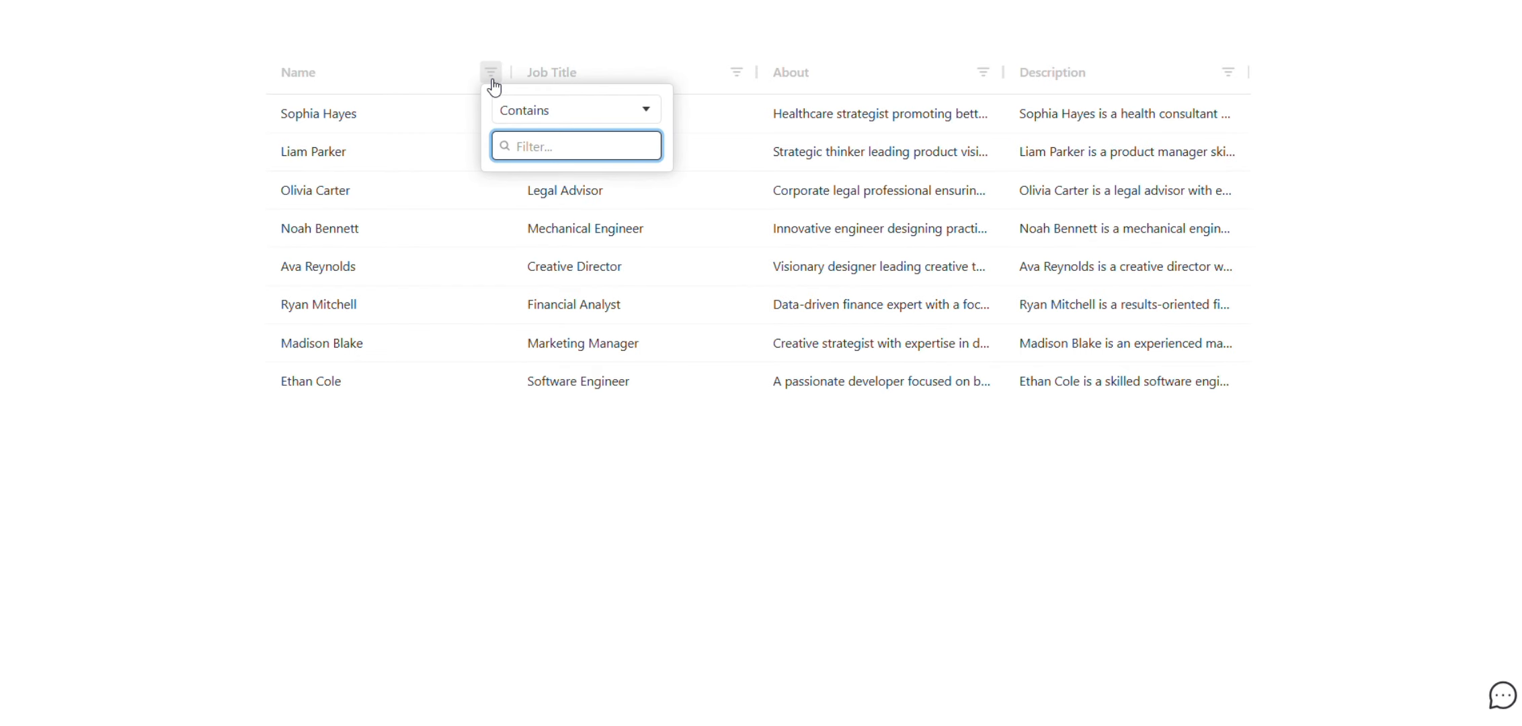
left_click(543, 118)
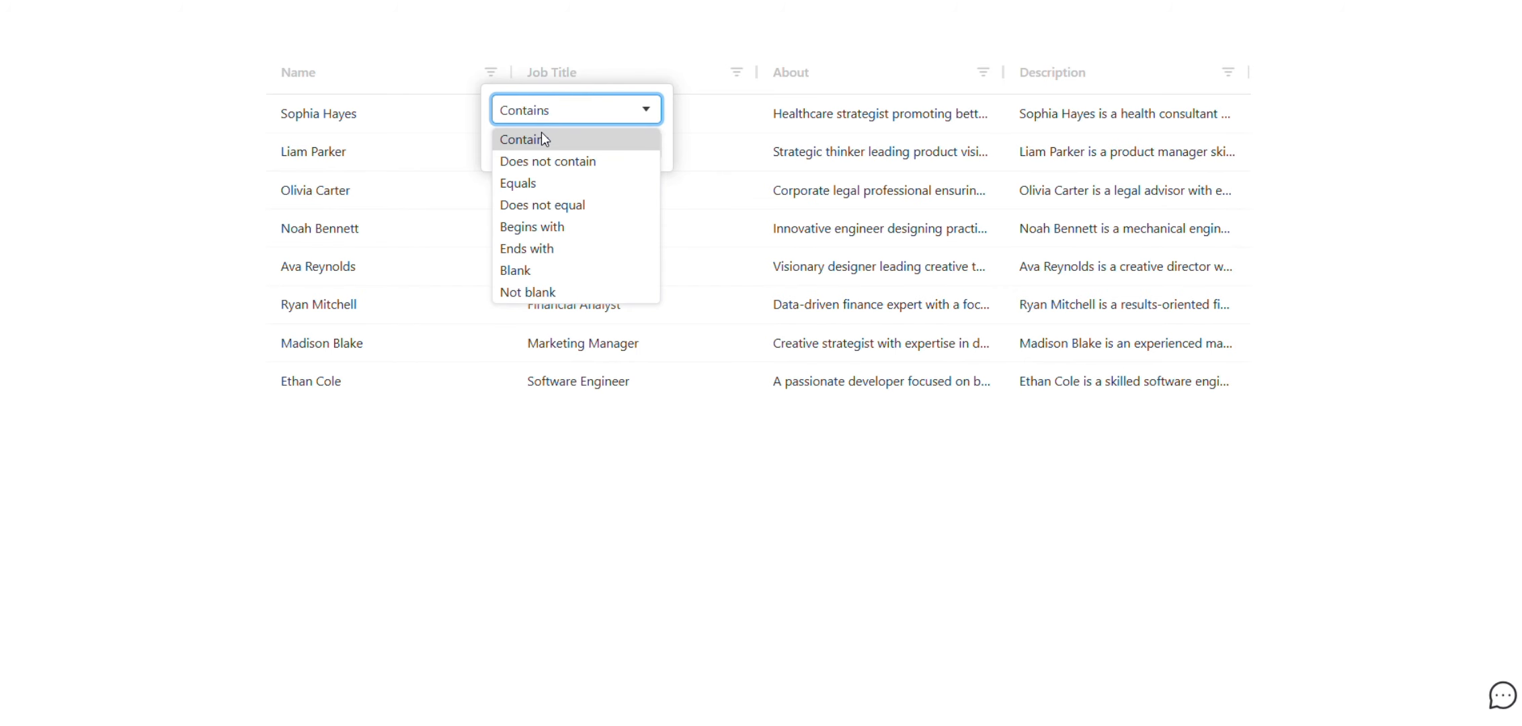
left_click(700, 72)
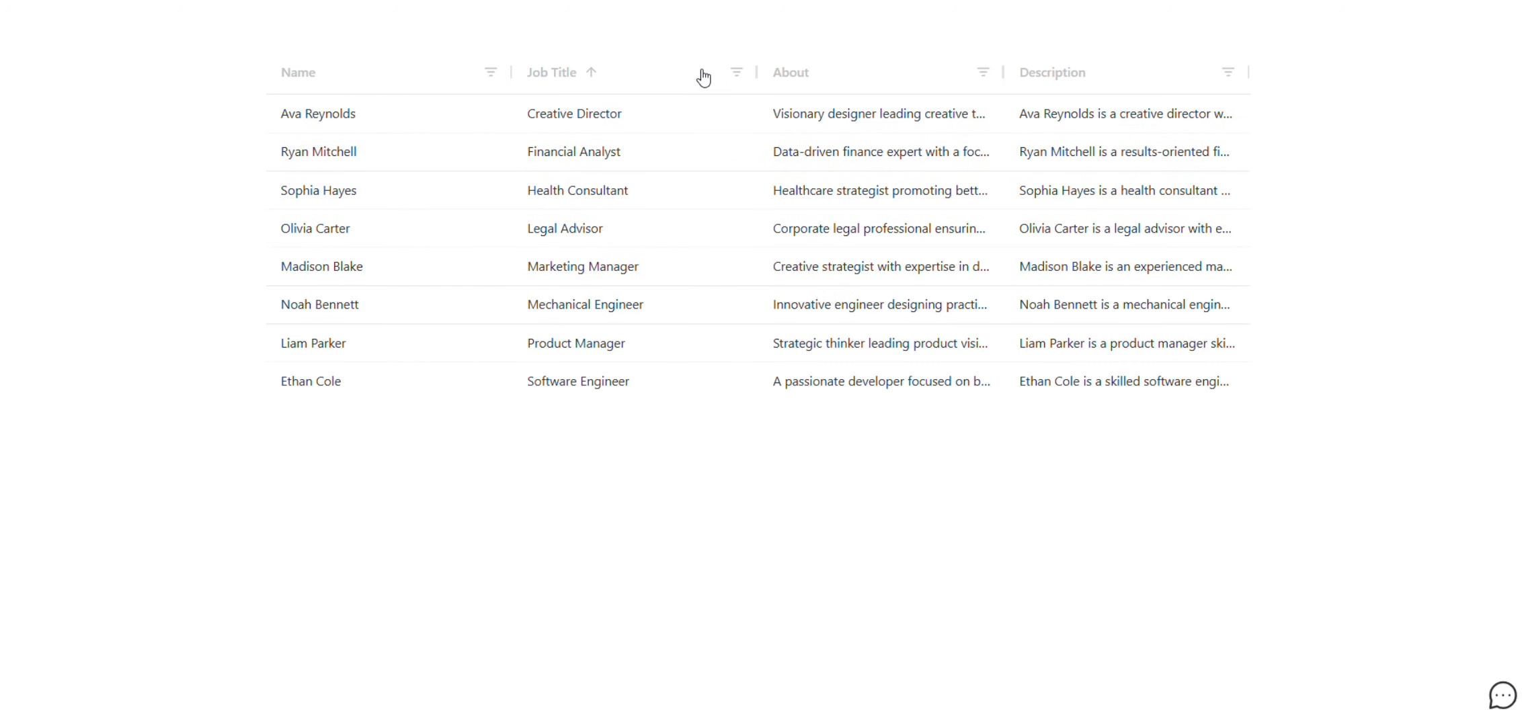
- Filter the published directory's Job Title column for entries containing "creative", and clear the filter
left_click(738, 72)
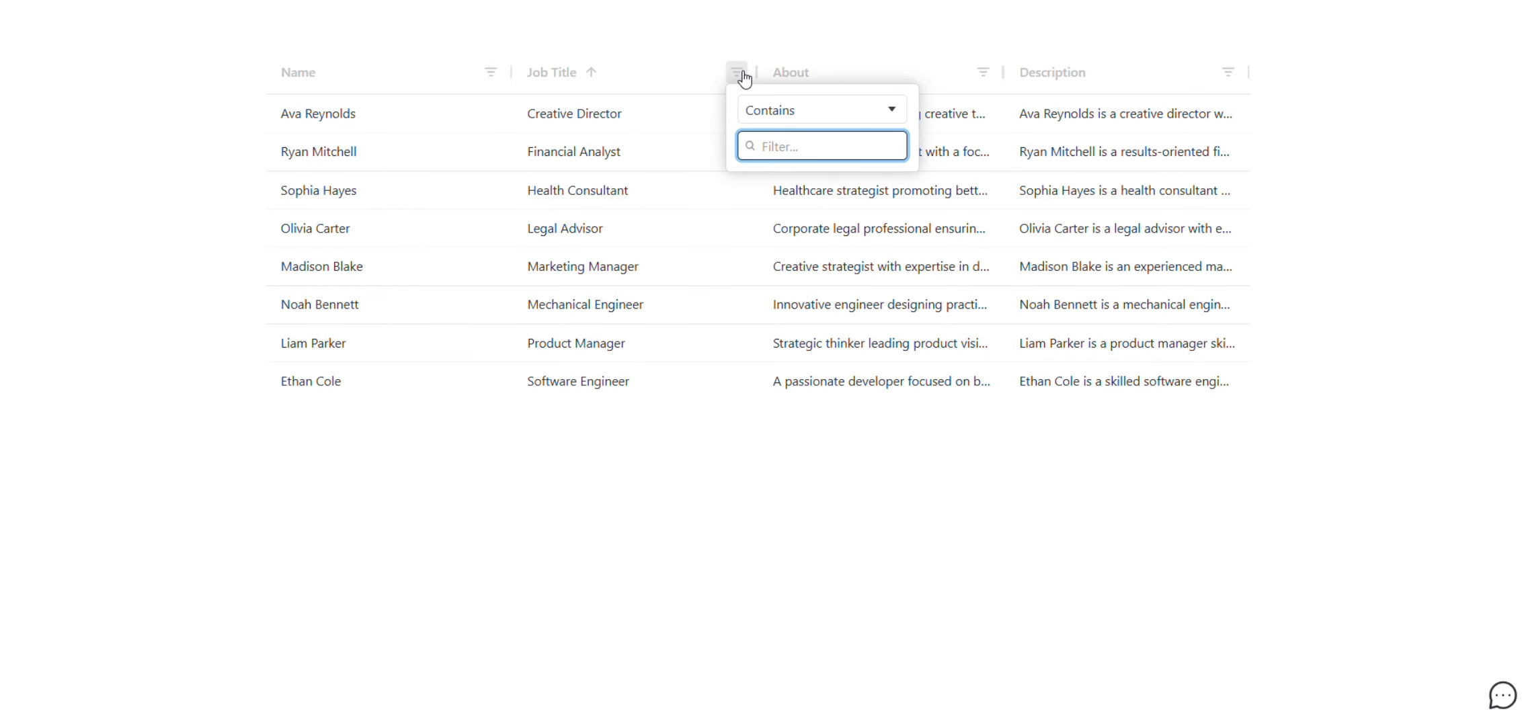
type("creative")
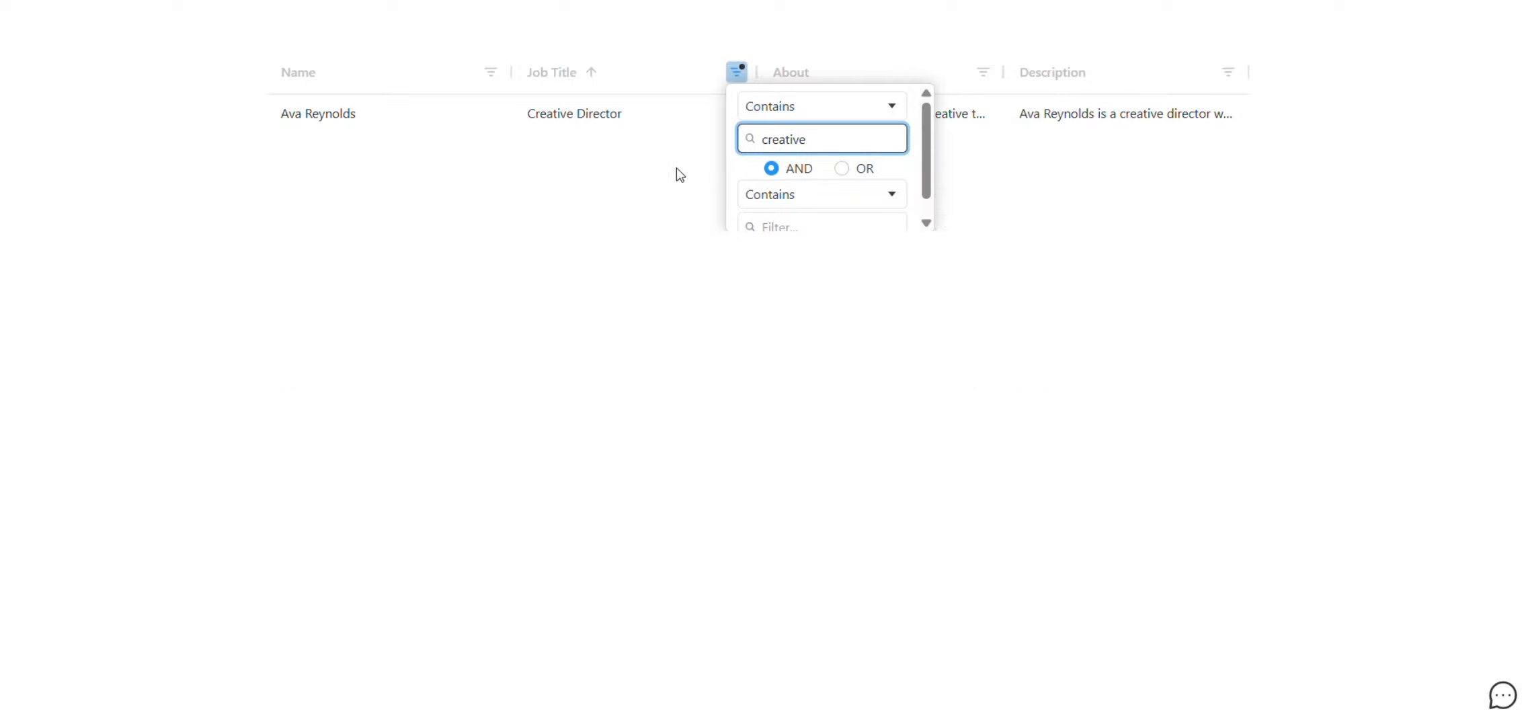
left_click(602, 224)
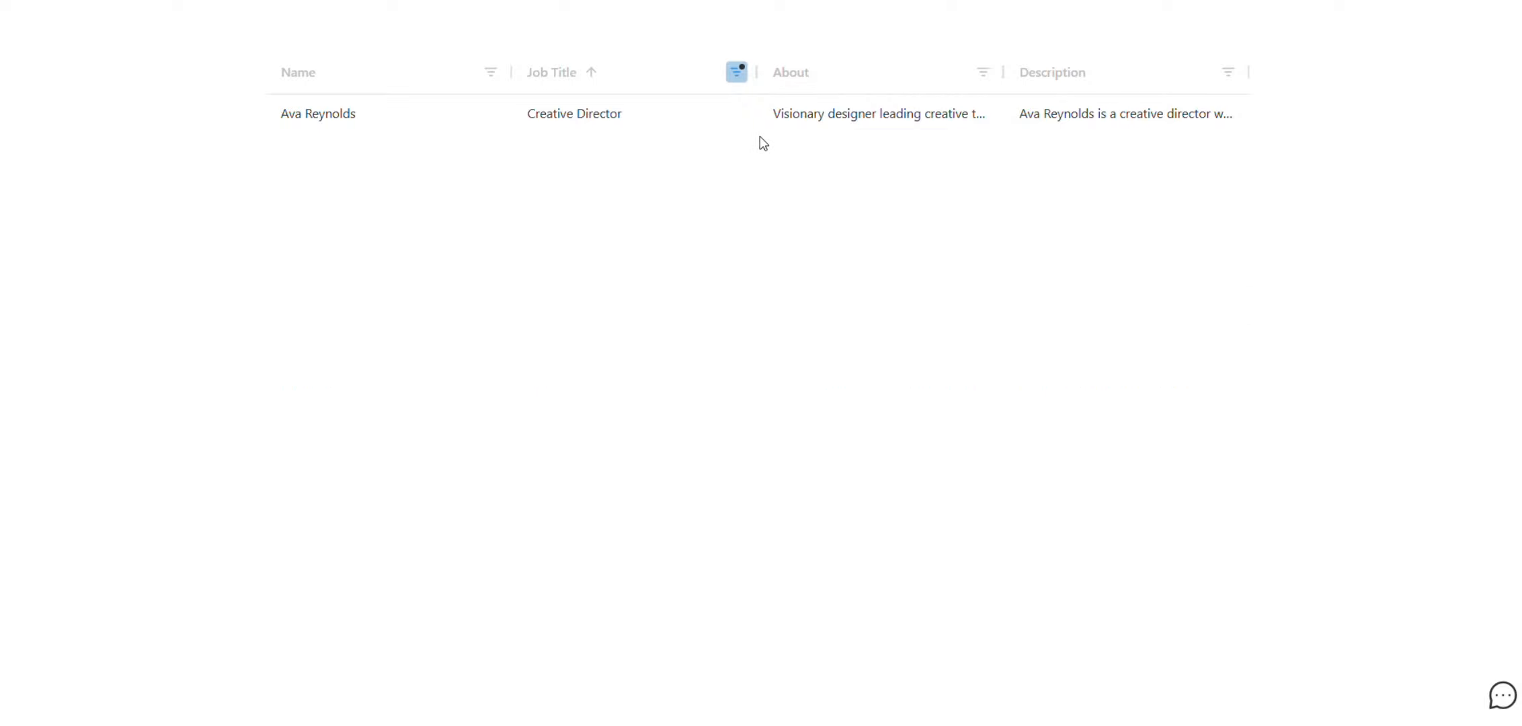
left_click(738, 74)
left_click(770, 114)
key("ctrl+a")
key("BackSpace")
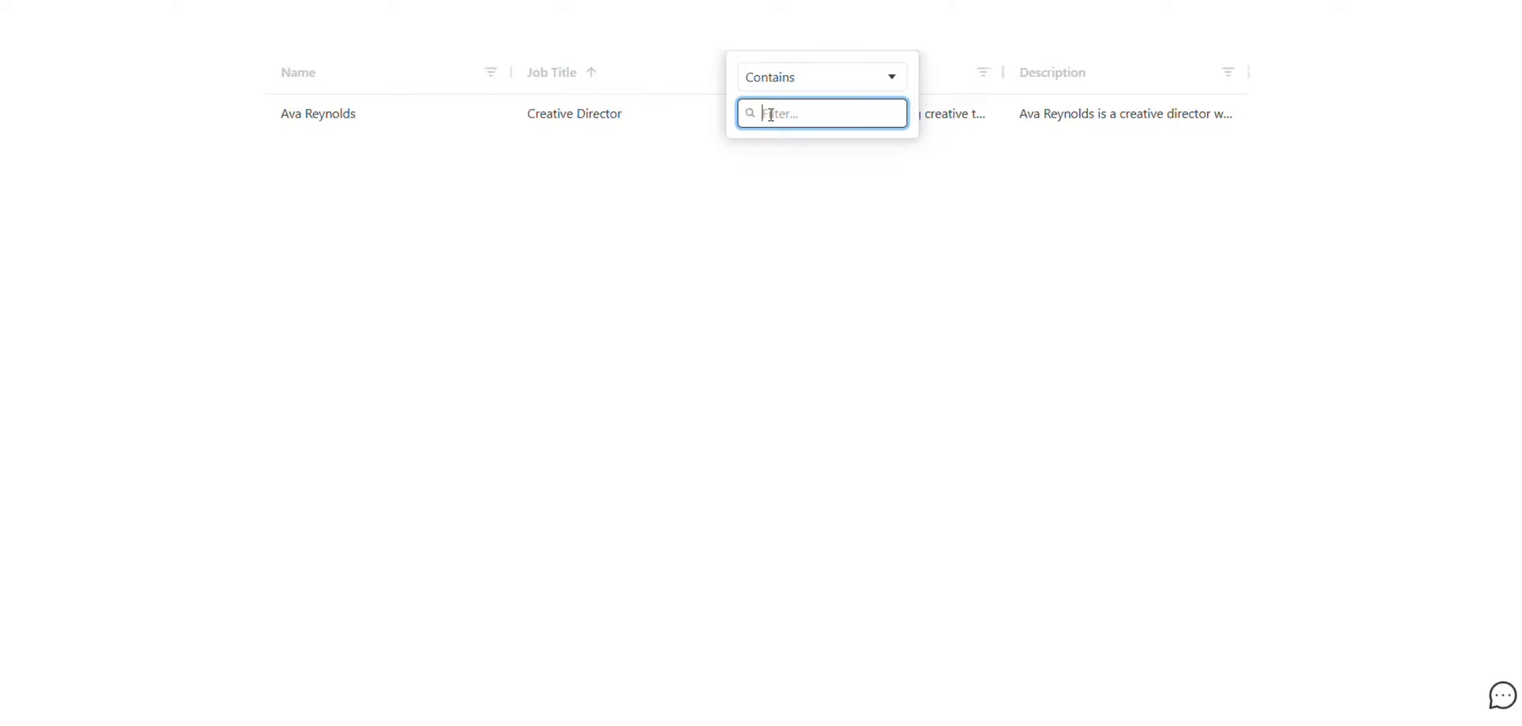
left_click(632, 397)
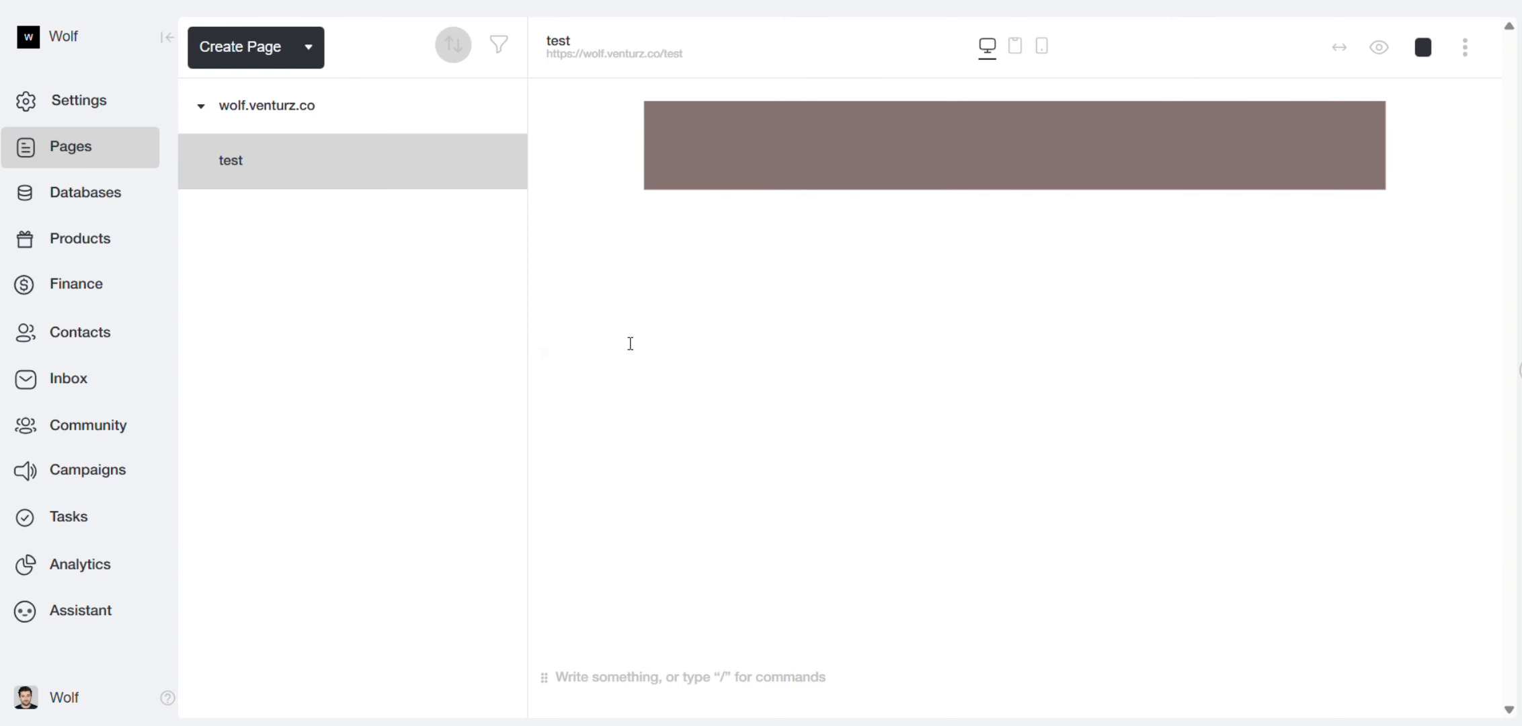
- Insert a Database block linked to the Profiles database below the directory block on the test page
left_click(731, 262)
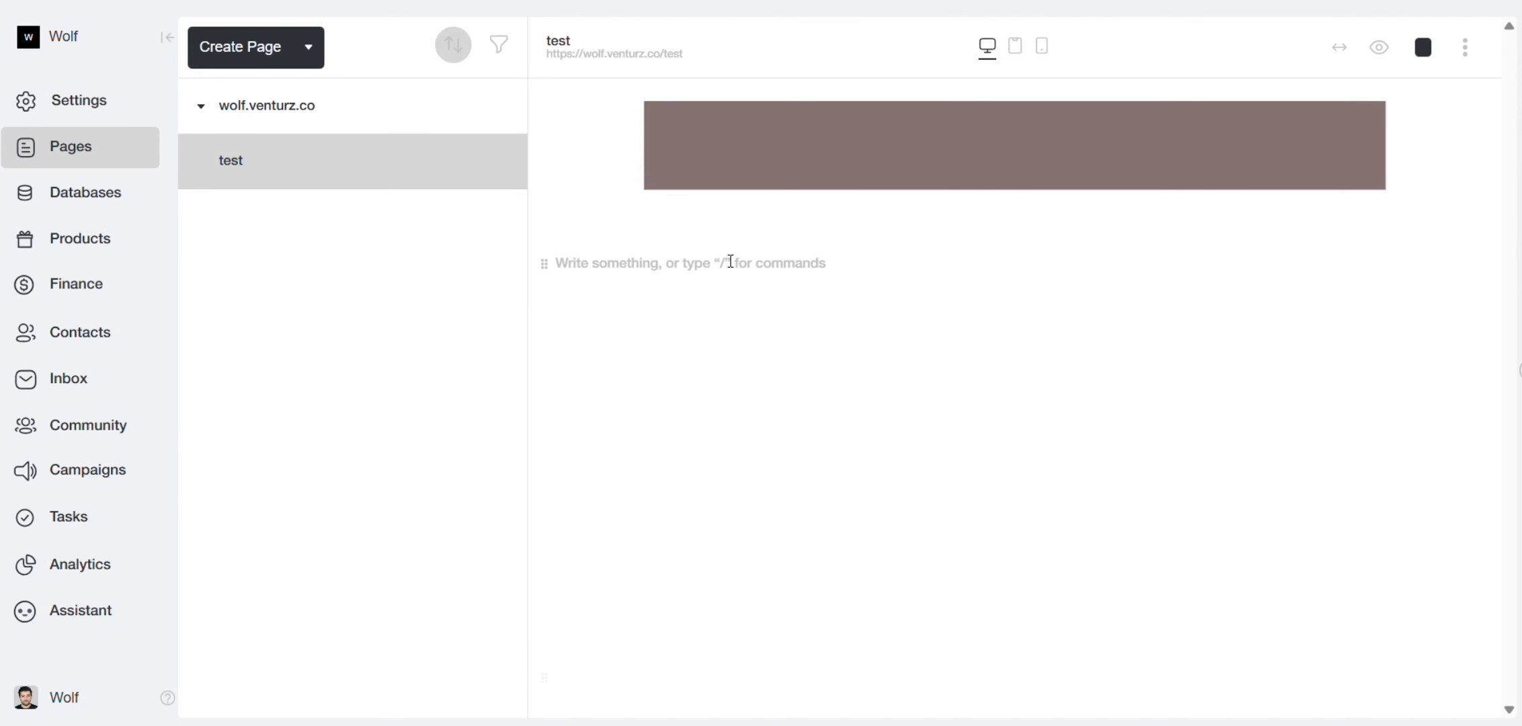
type("/data")
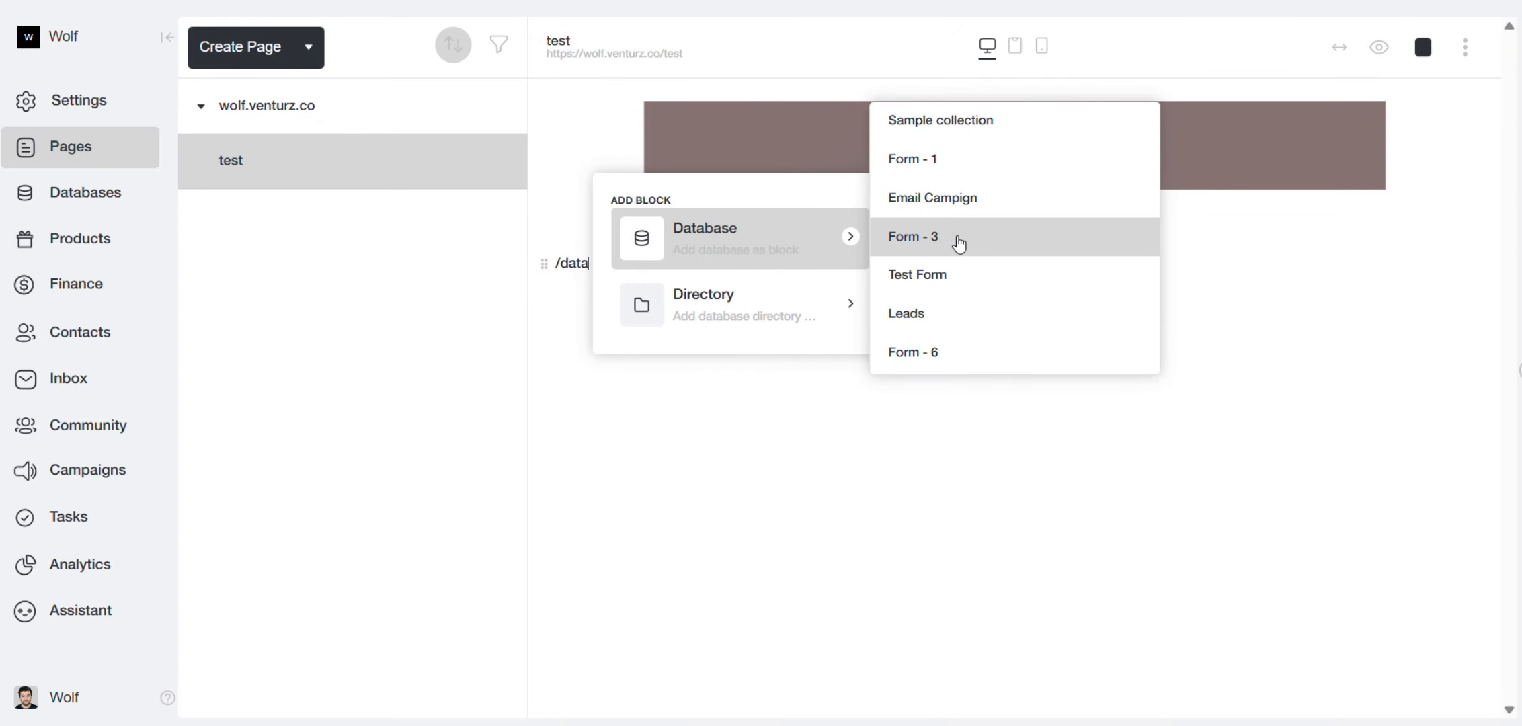
scroll(958, 243, "down", 1)
scroll(958, 243, "down", 4)
scroll(941, 222, "up", 1)
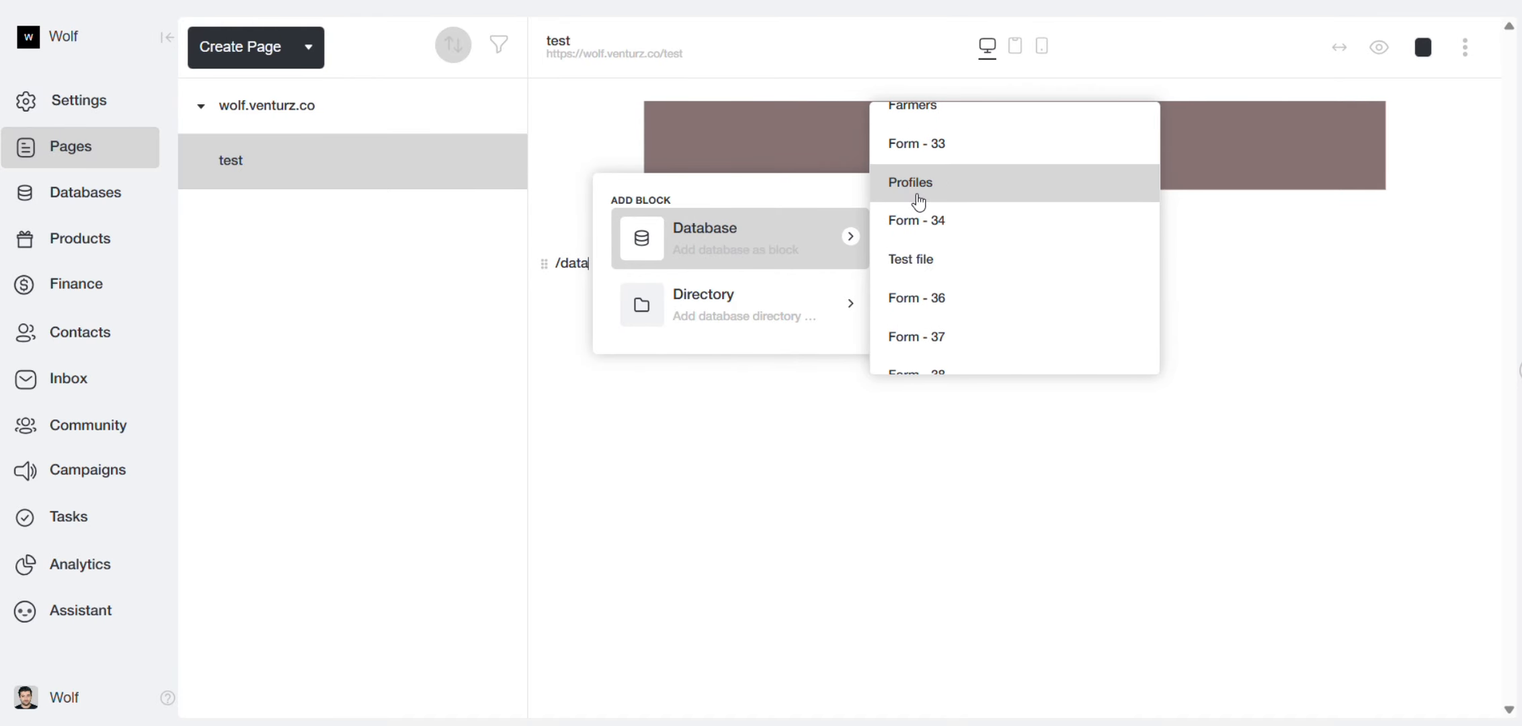
left_click(958, 190)
scroll(1125, 269, "down", 3)
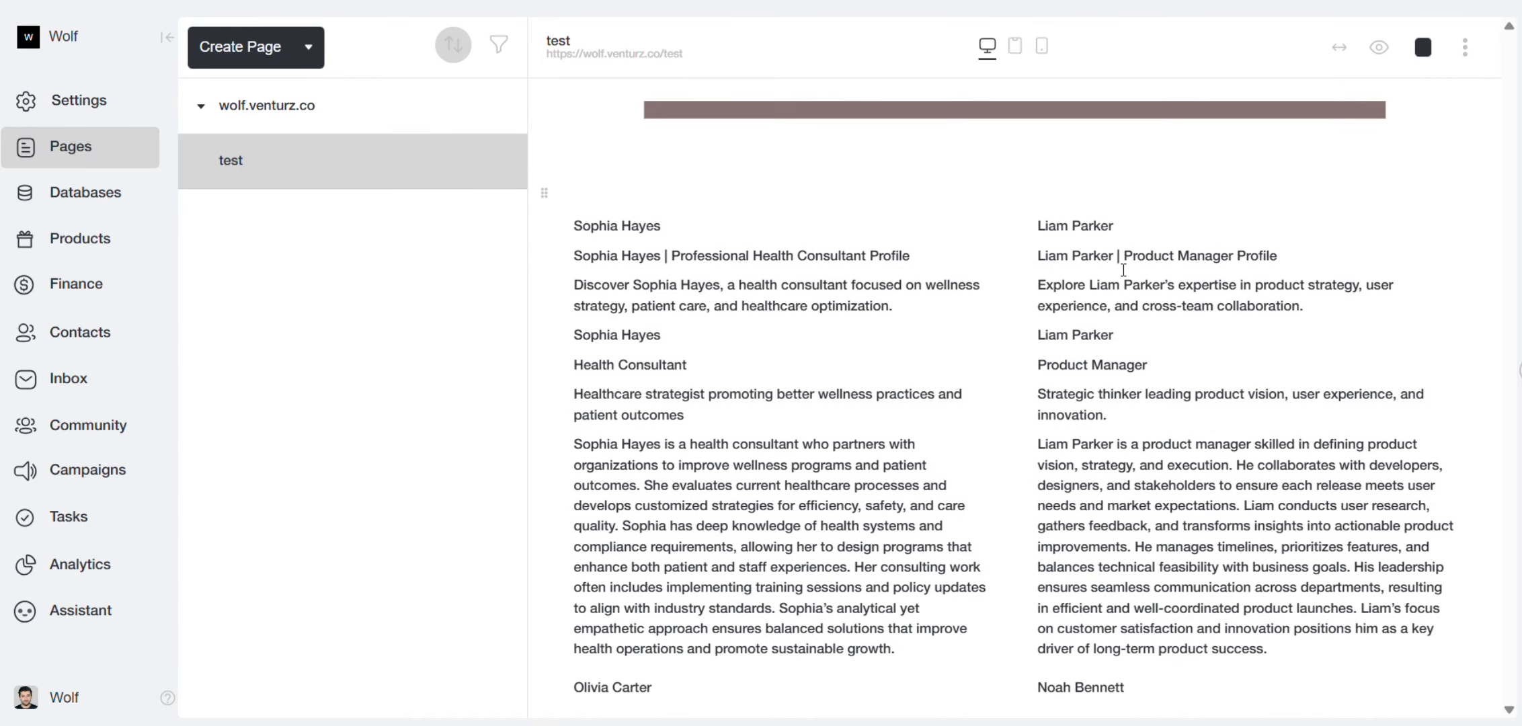
- Expand the test page editor to full width, collapsing the page list and the navigation labels
scroll(1125, 269, "up", 2)
left_click(1338, 46)
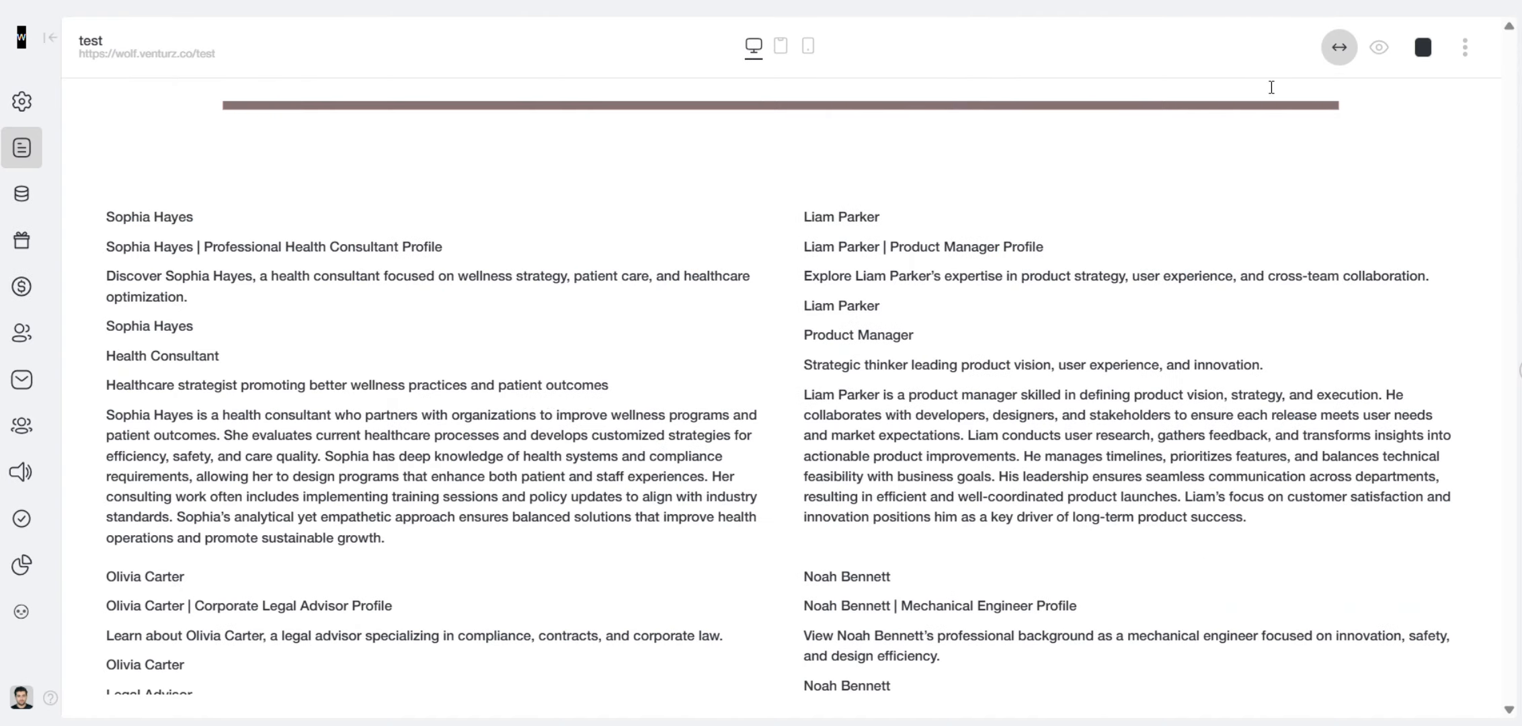
scroll(669, 347, "down", 2)
scroll(618, 367, "up", 2)
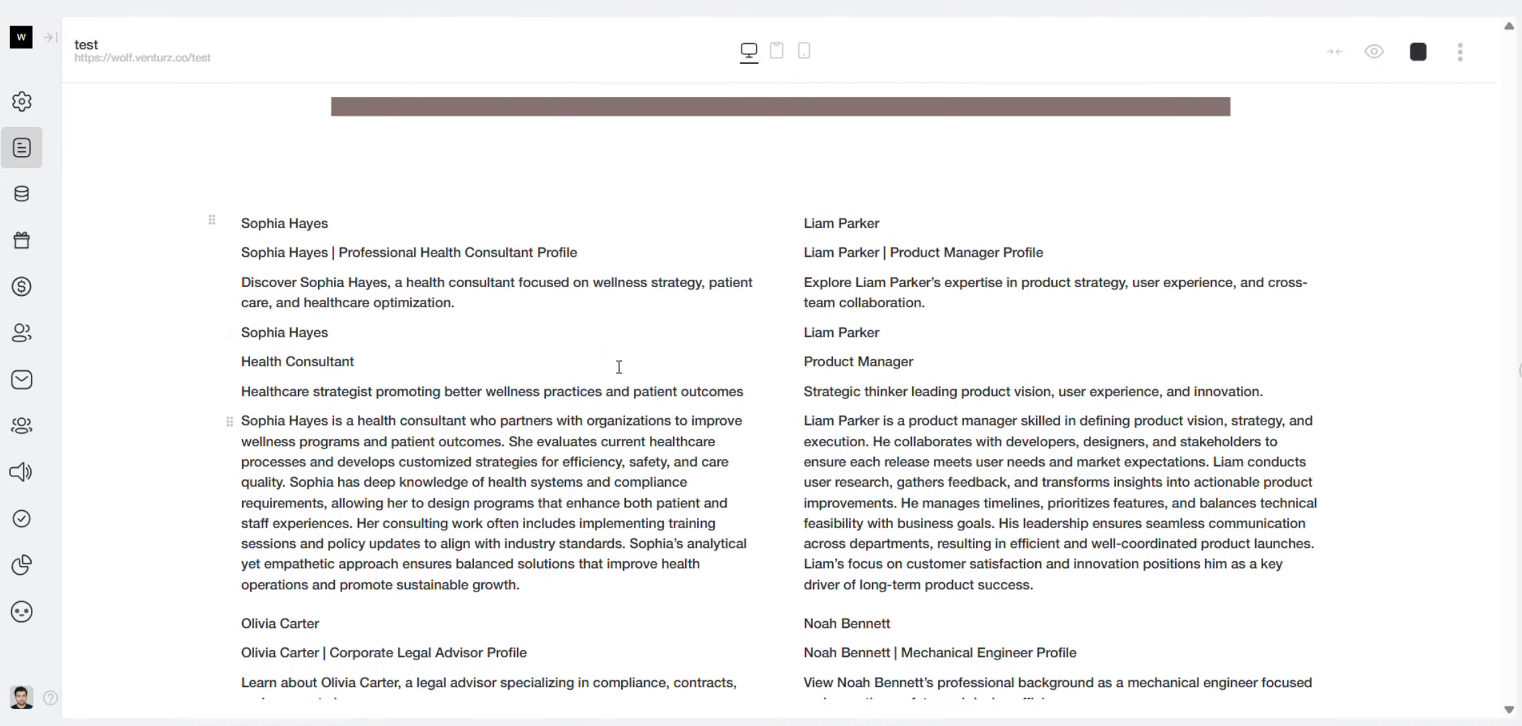
- Hide the Url, Meta Title and Meta Description fields in the Database block's advanced settings
left_click(210, 225)
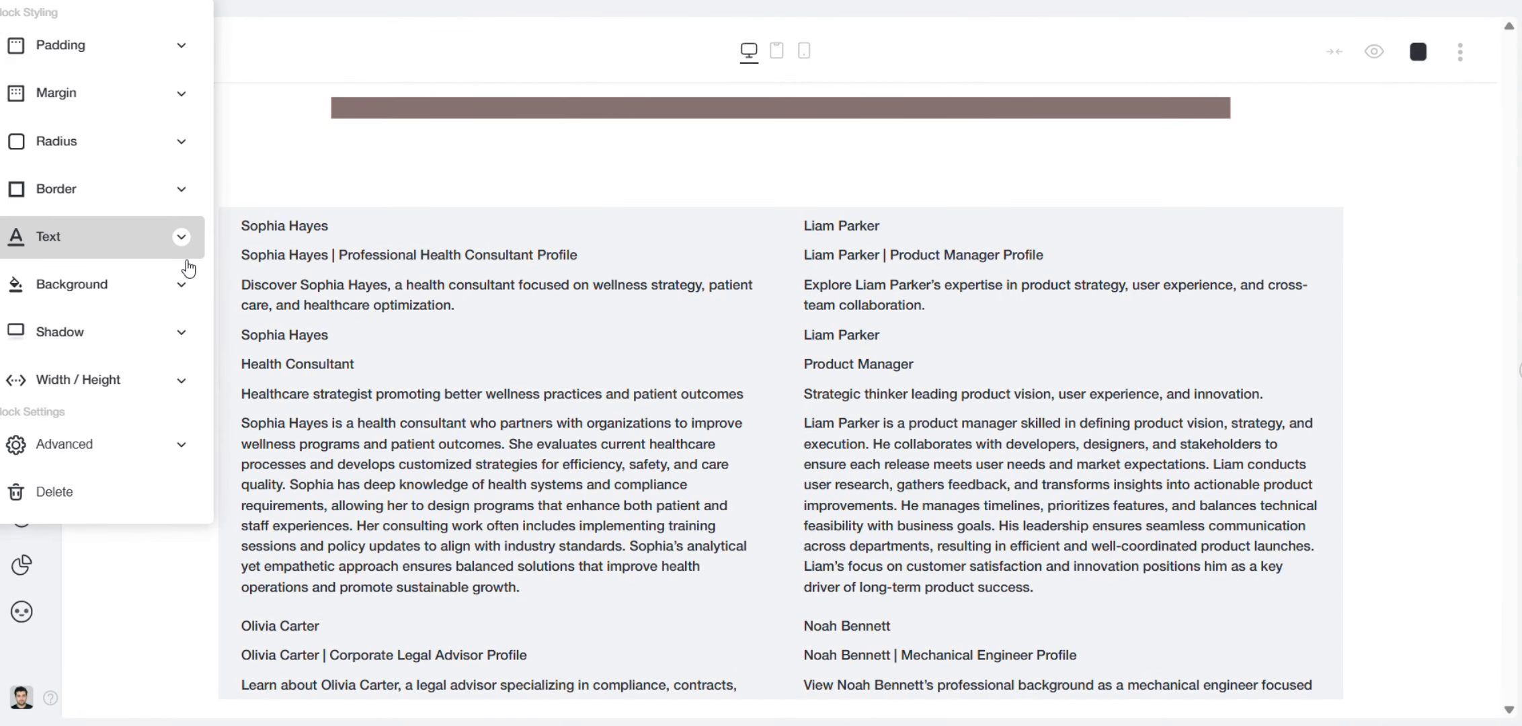
left_click(23, 444)
scroll(23, 445, "down", 1)
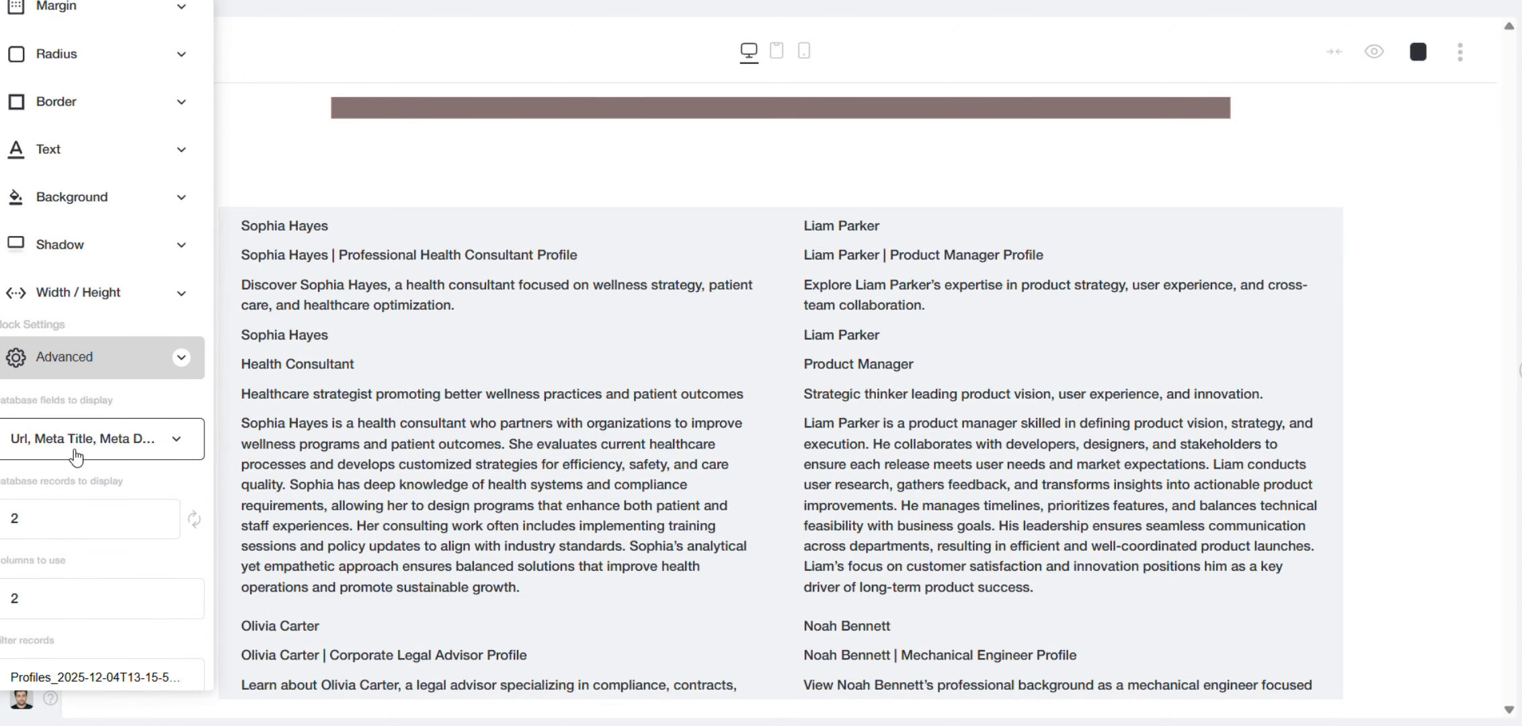
left_click(121, 460)
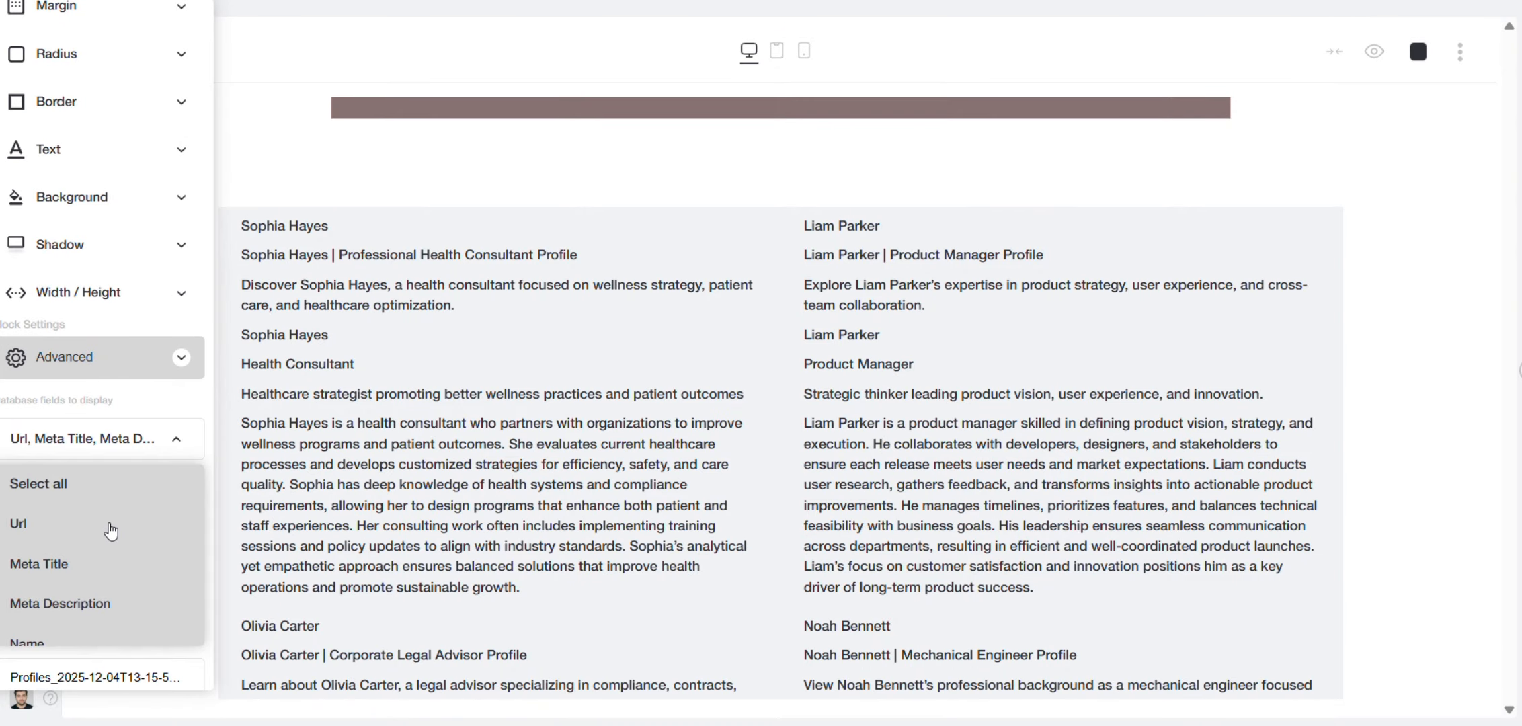
left_click(111, 531)
left_click(83, 572)
left_click(98, 604)
scroll(93, 608, "down", 2)
scroll(136, 551, "down", 2)
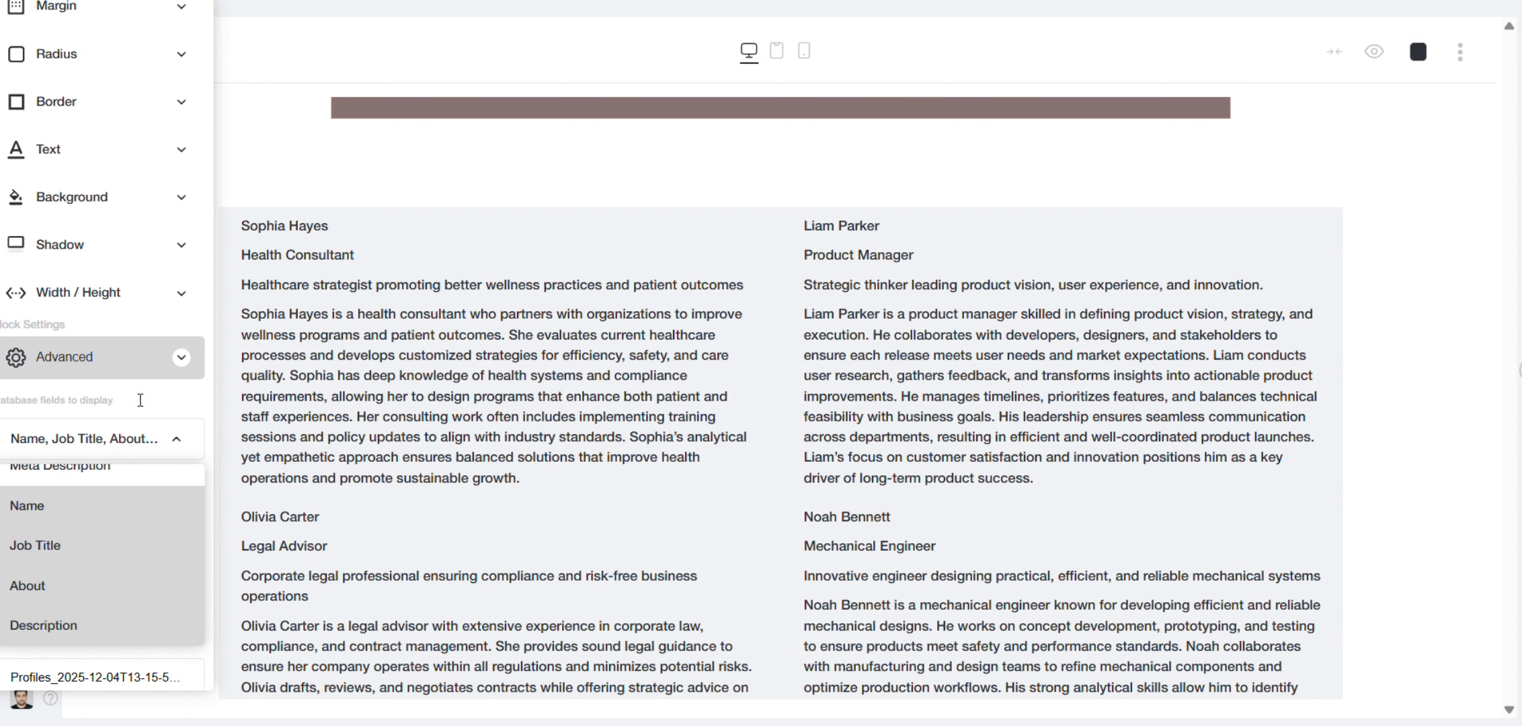
left_click(134, 440)
- Set the Database block's records to display to 3 and its columns to 3, and close the block settings
scroll(130, 547, "down", 1)
scroll(130, 547, "down", 1)
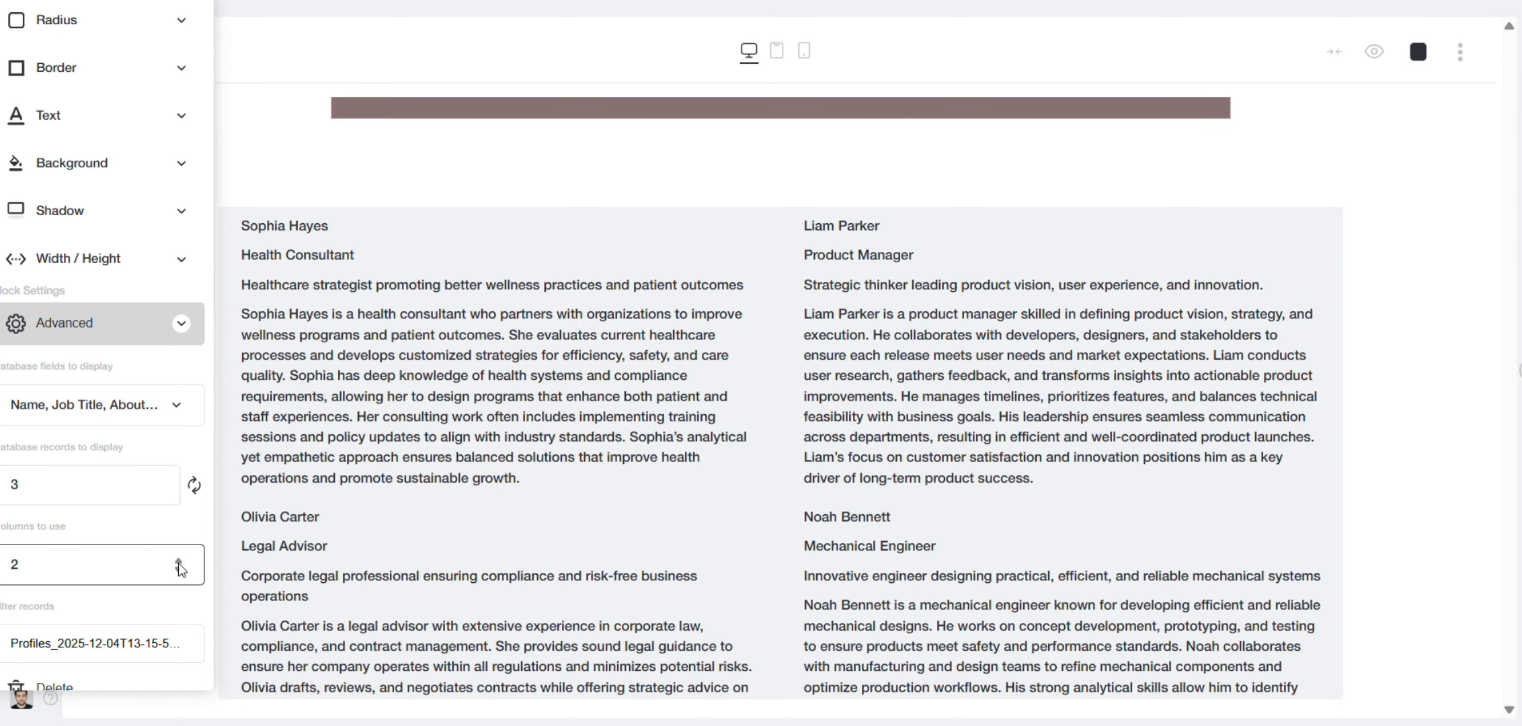
left_click(179, 561)
left_click(179, 562)
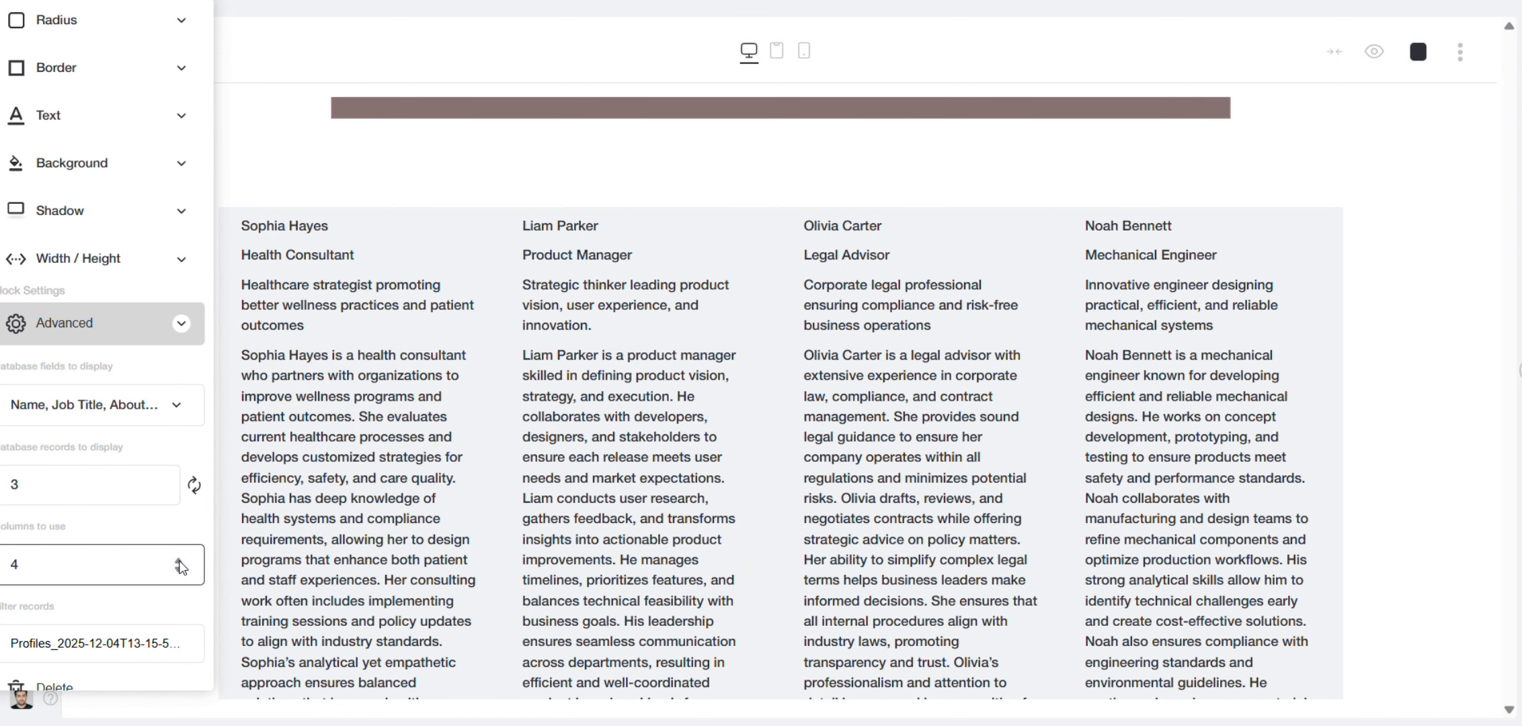
left_click(179, 561)
left_click(178, 571)
left_click(179, 572)
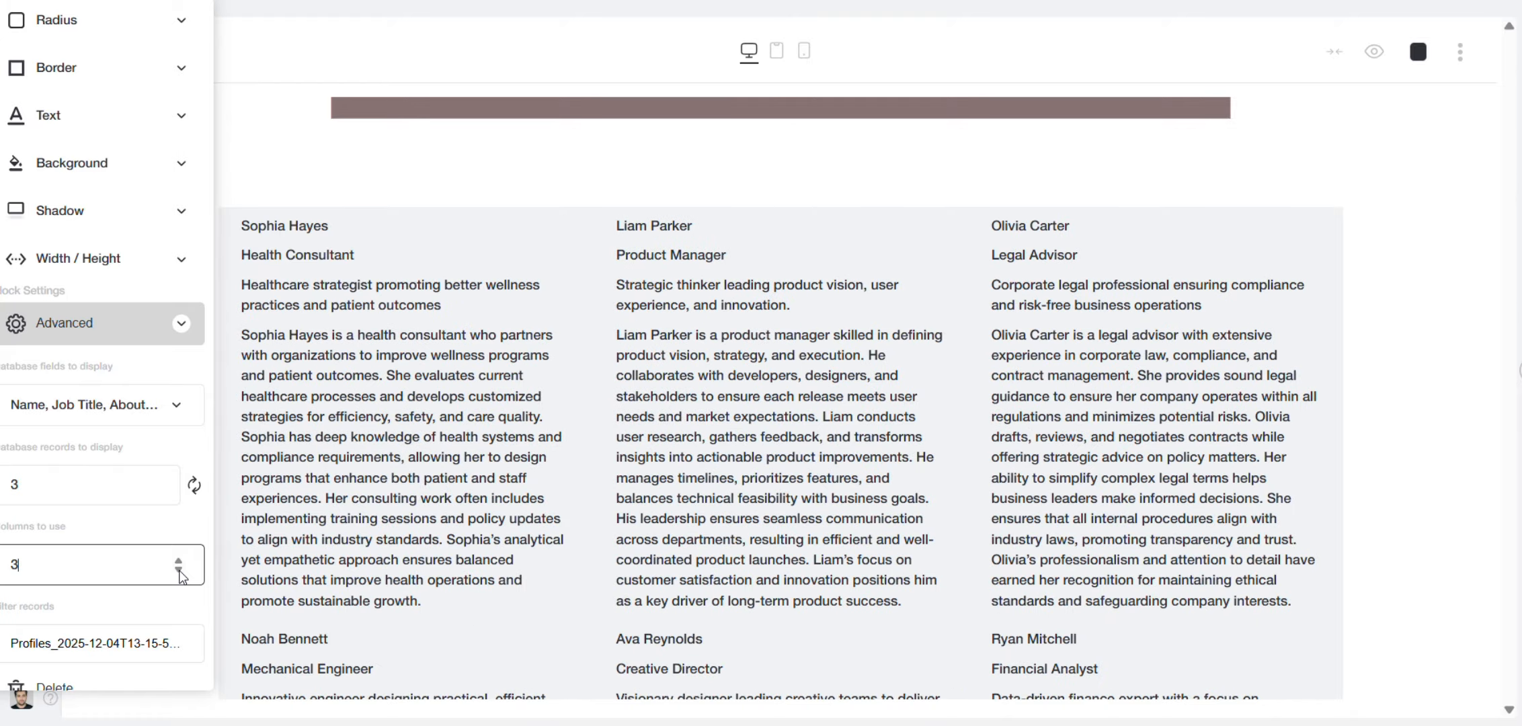
scroll(174, 577, "down", 1)
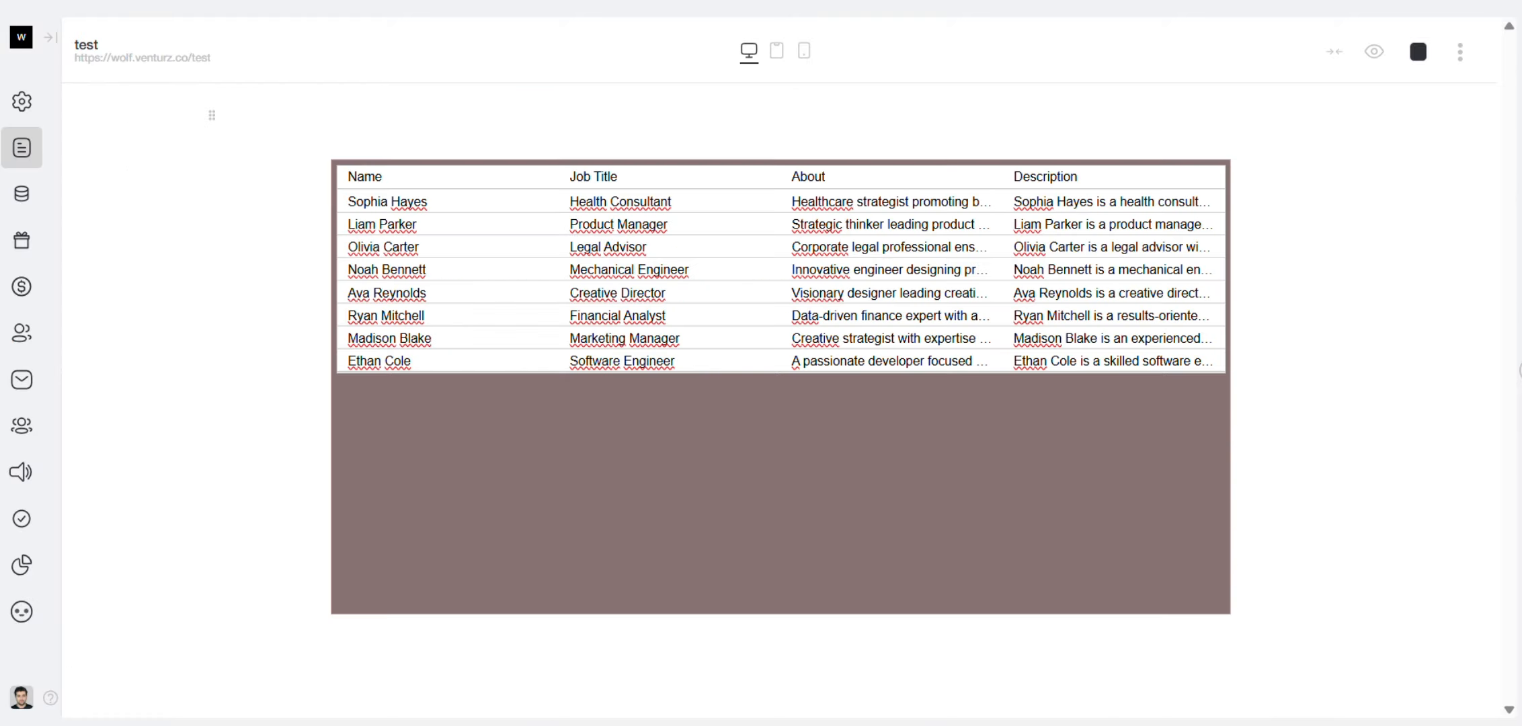
- Format the profile name field in the Database block as an H2 heading and enlarge its font size
scroll(781, 400, "down", 6)
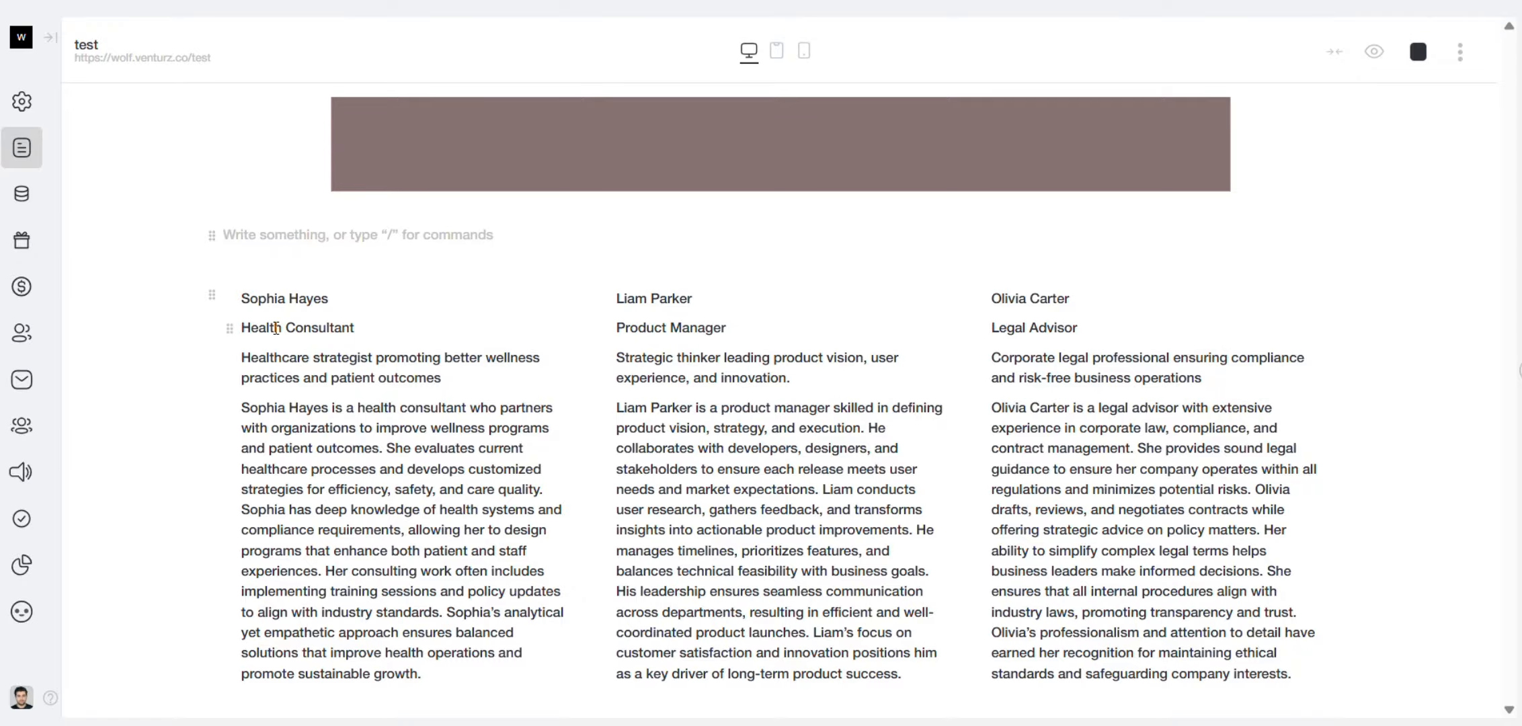
triple_click(266, 300)
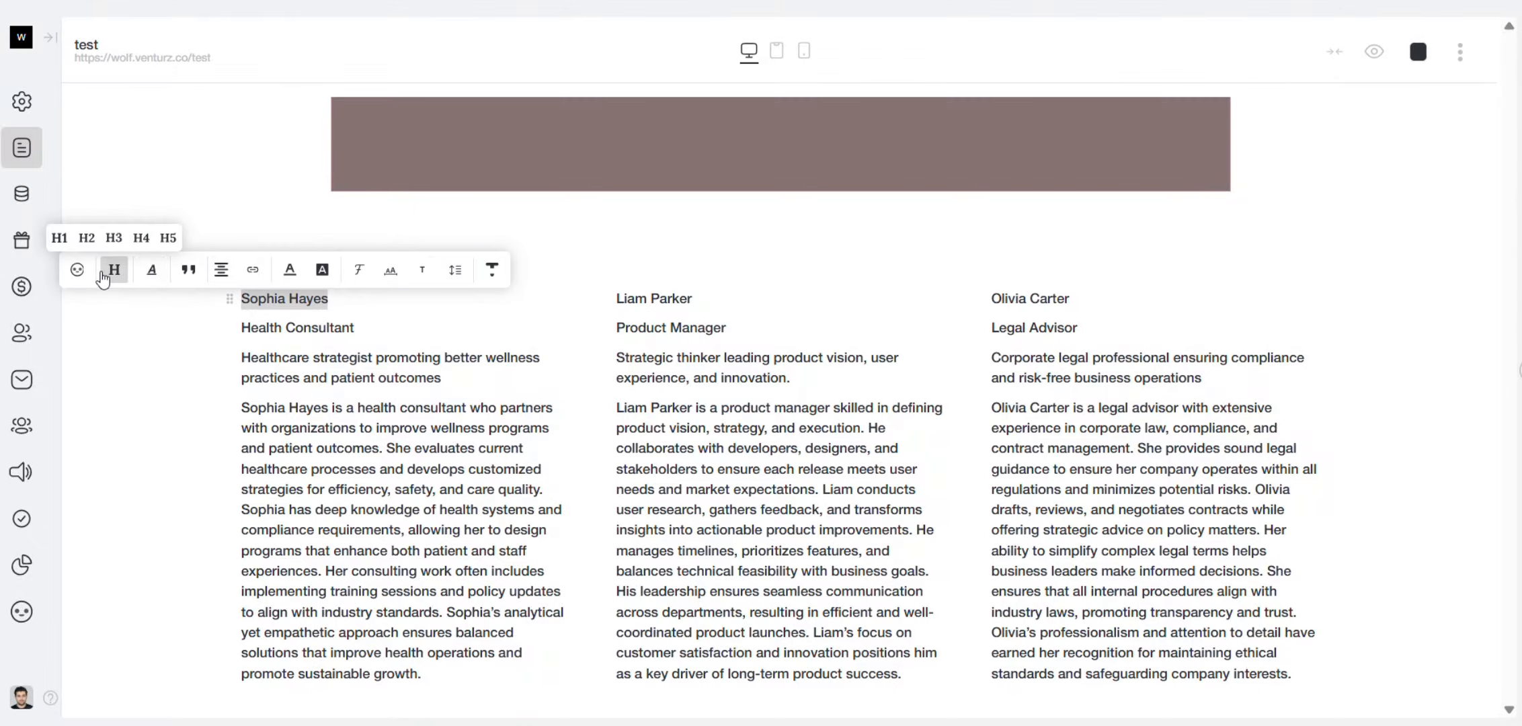
left_click(91, 243)
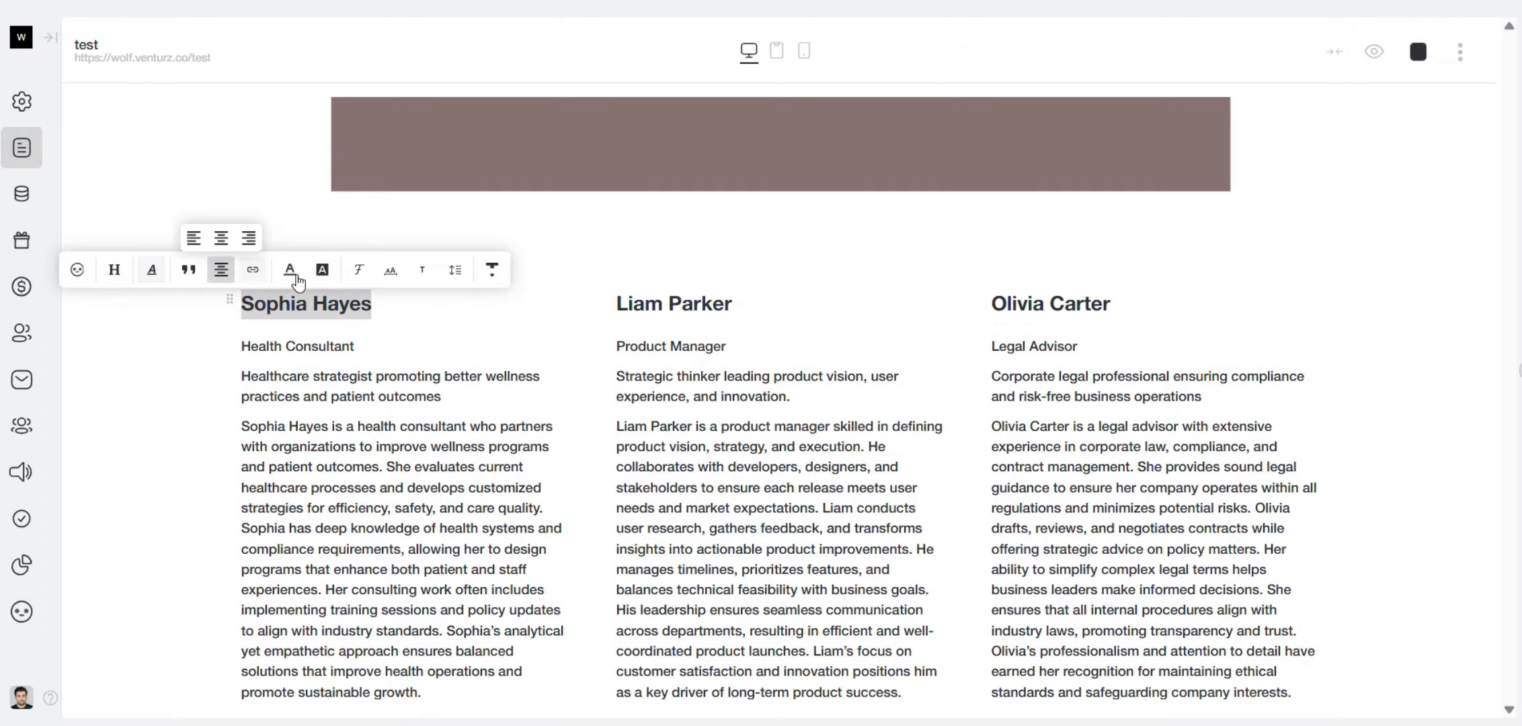
left_click(390, 269)
left_click_drag(337, 308, 339, 308)
left_click(365, 390)
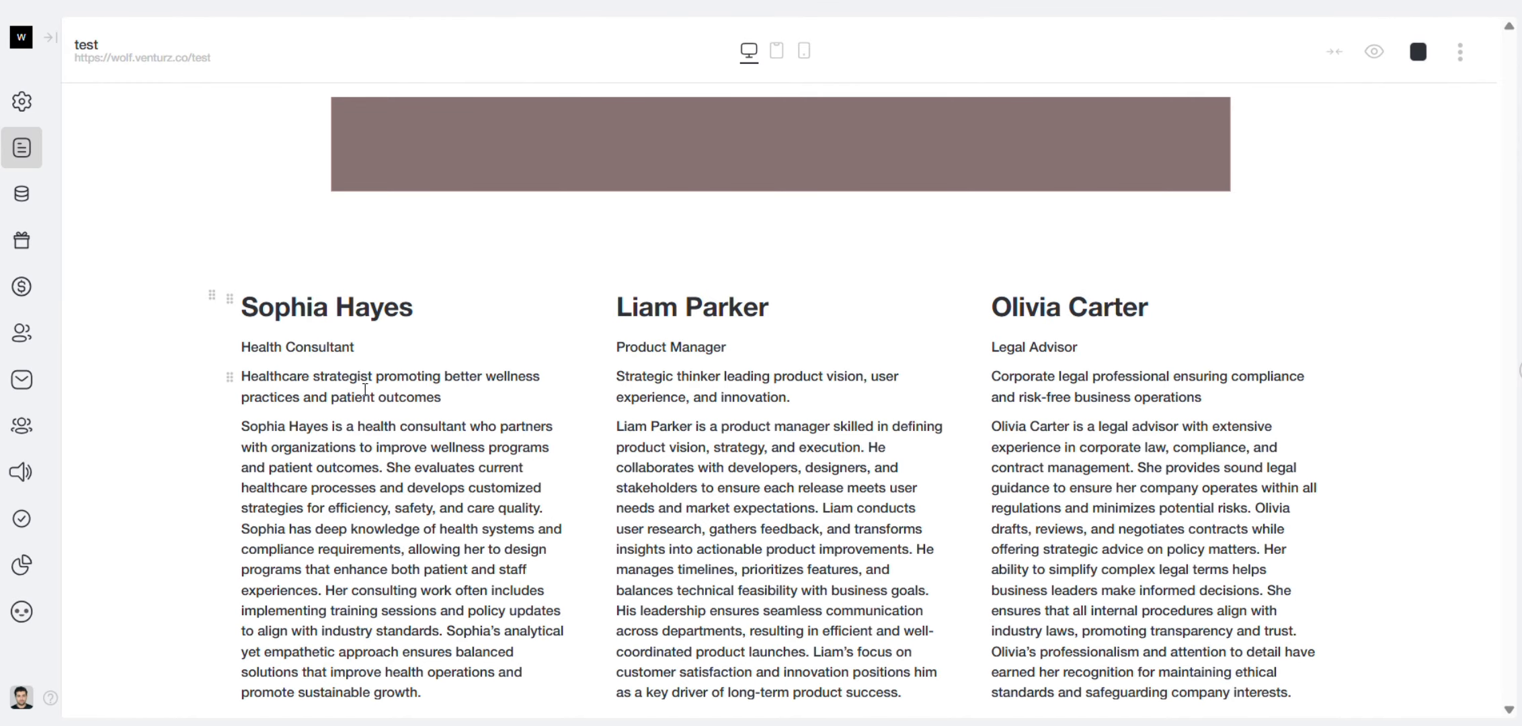
- Set the font size of the profile description field in the Database block to 17px
scroll(365, 390, "down", 10)
scroll(322, 452, "down", 5)
scroll(322, 452, "up", 15)
triple_click(360, 541)
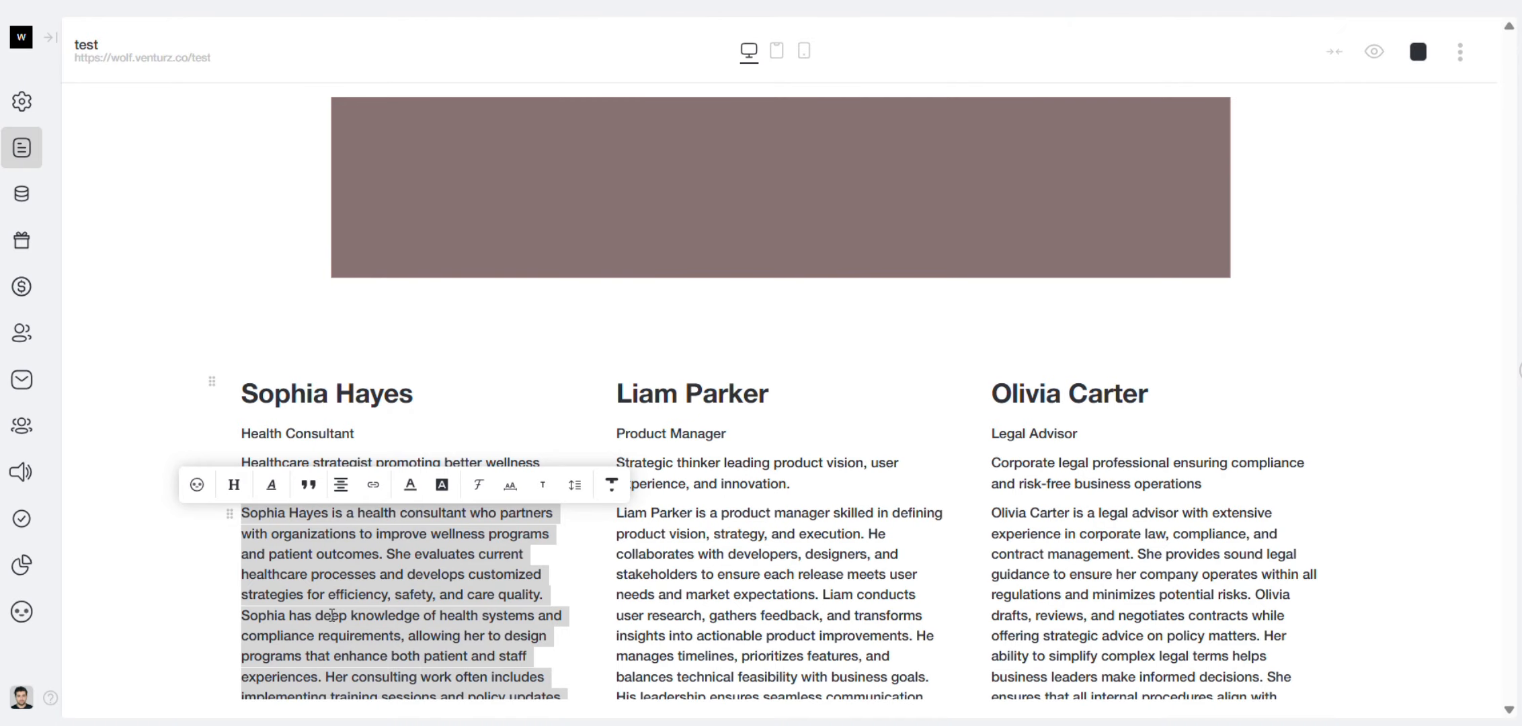
left_click(511, 485)
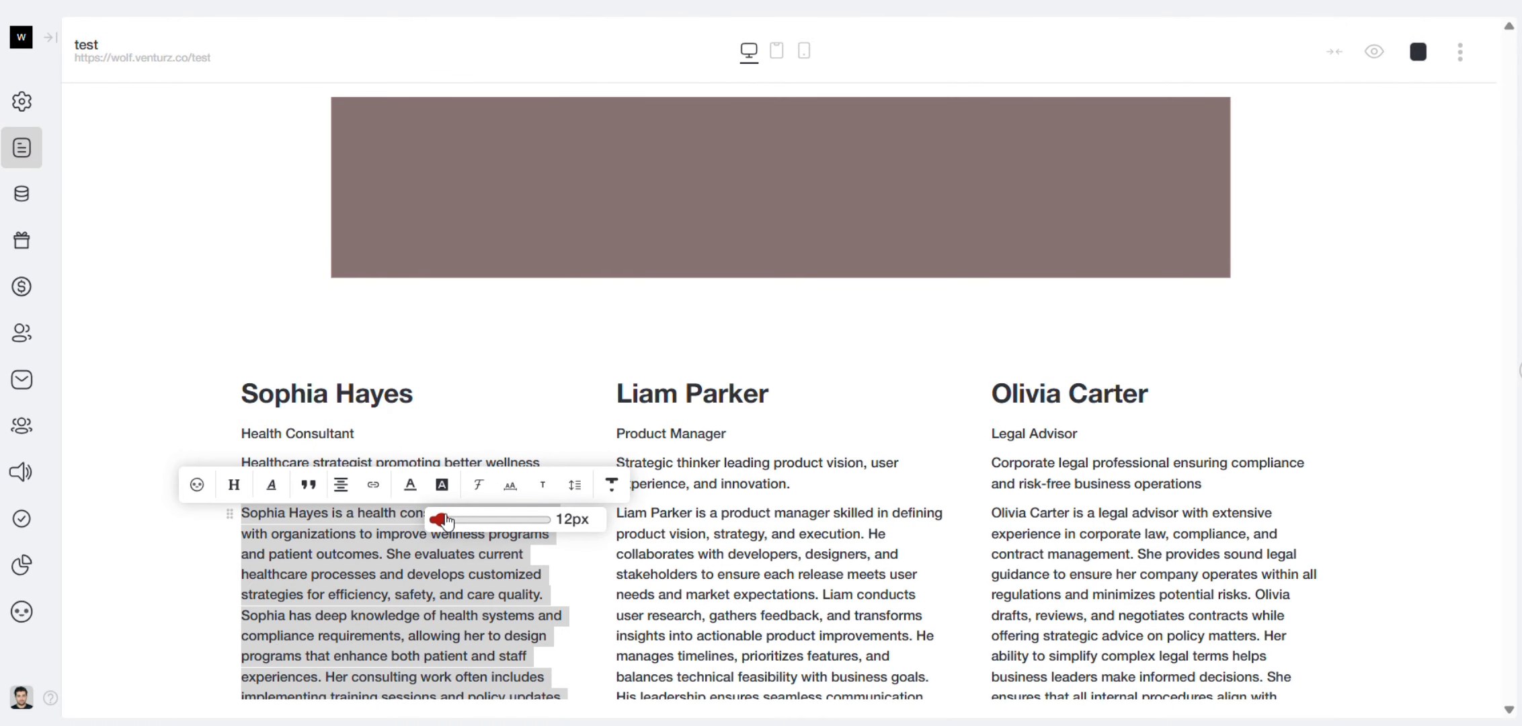
left_click_drag(446, 525, 448, 527)
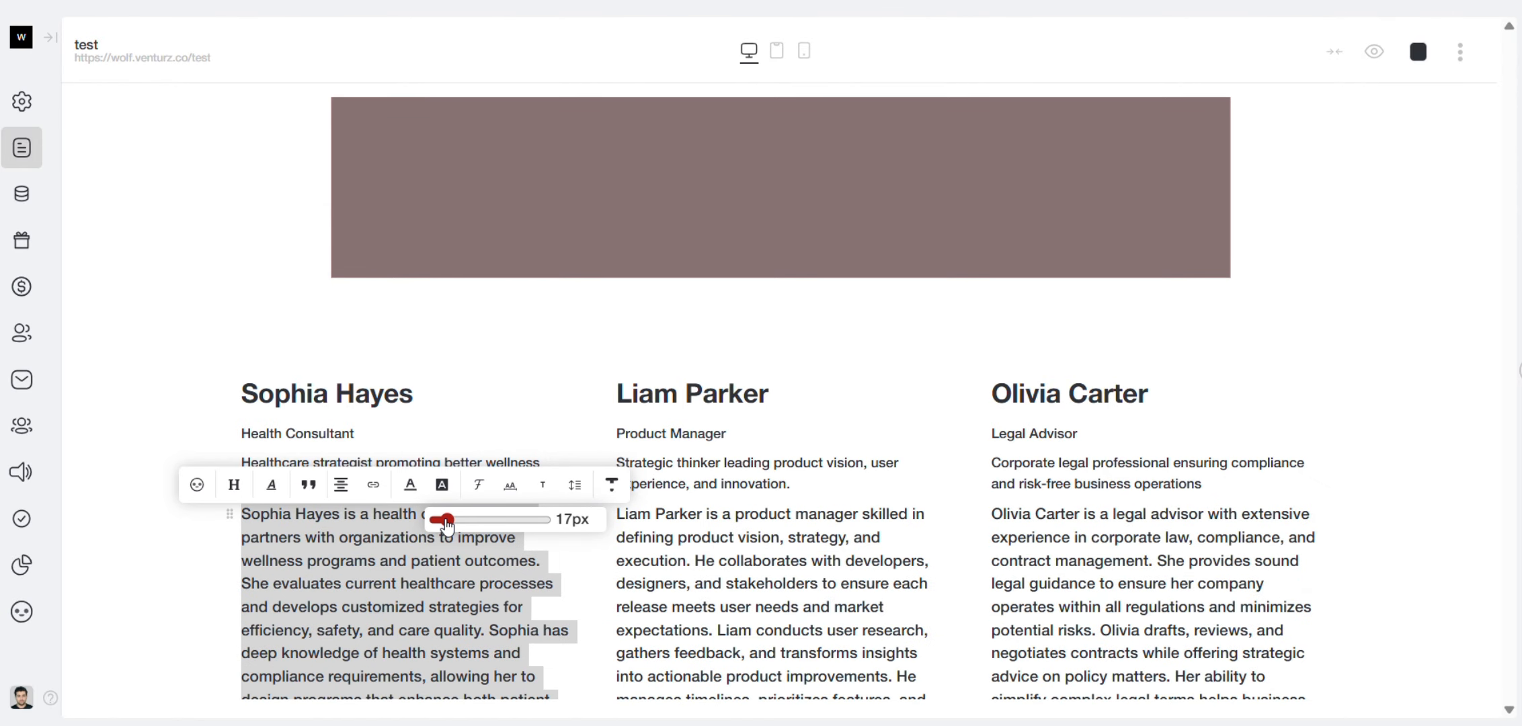
left_click(526, 611)
- Highlight the long descriptions of the first three profiles in turn to compare their text formatting
triple_click(526, 611)
scroll(526, 611, "down", 3)
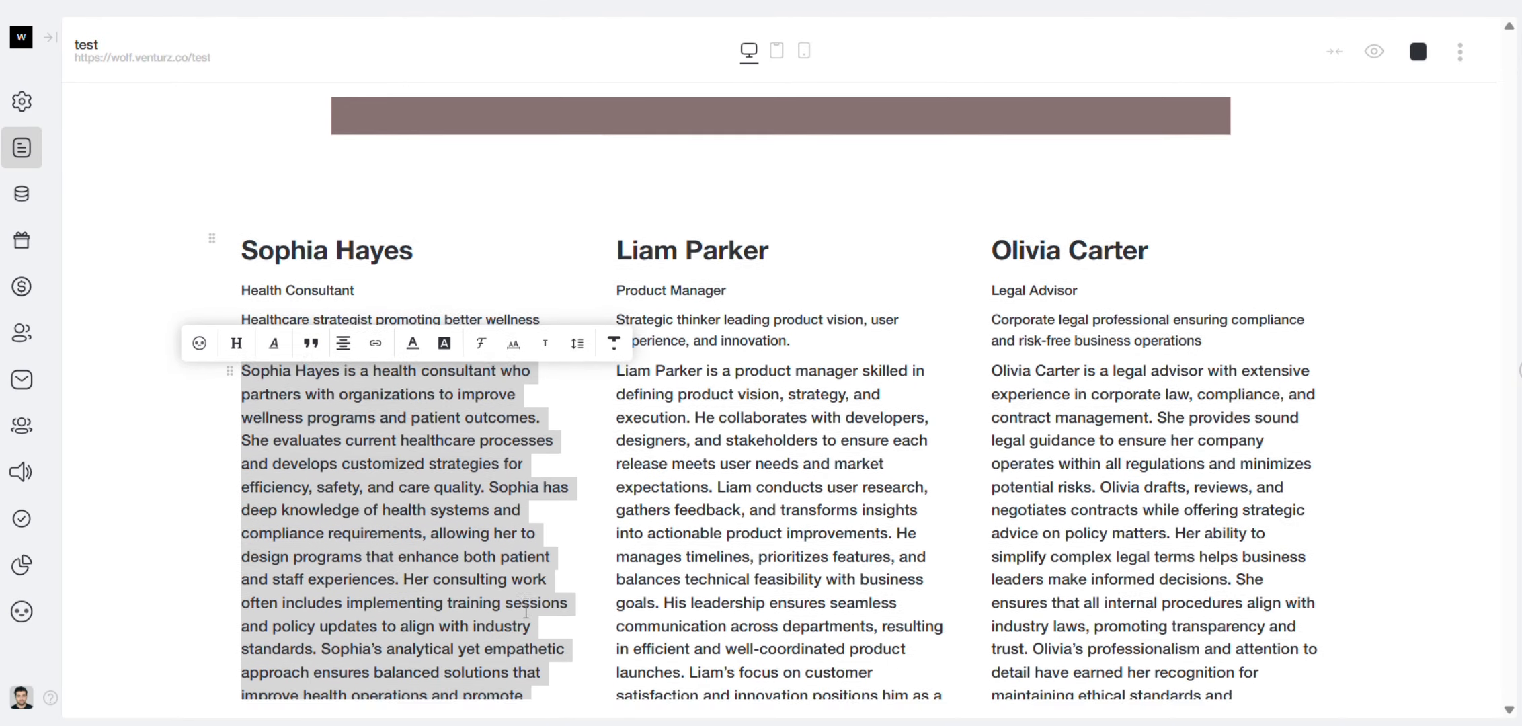
triple_click(689, 523)
scroll(689, 522, "down", 2)
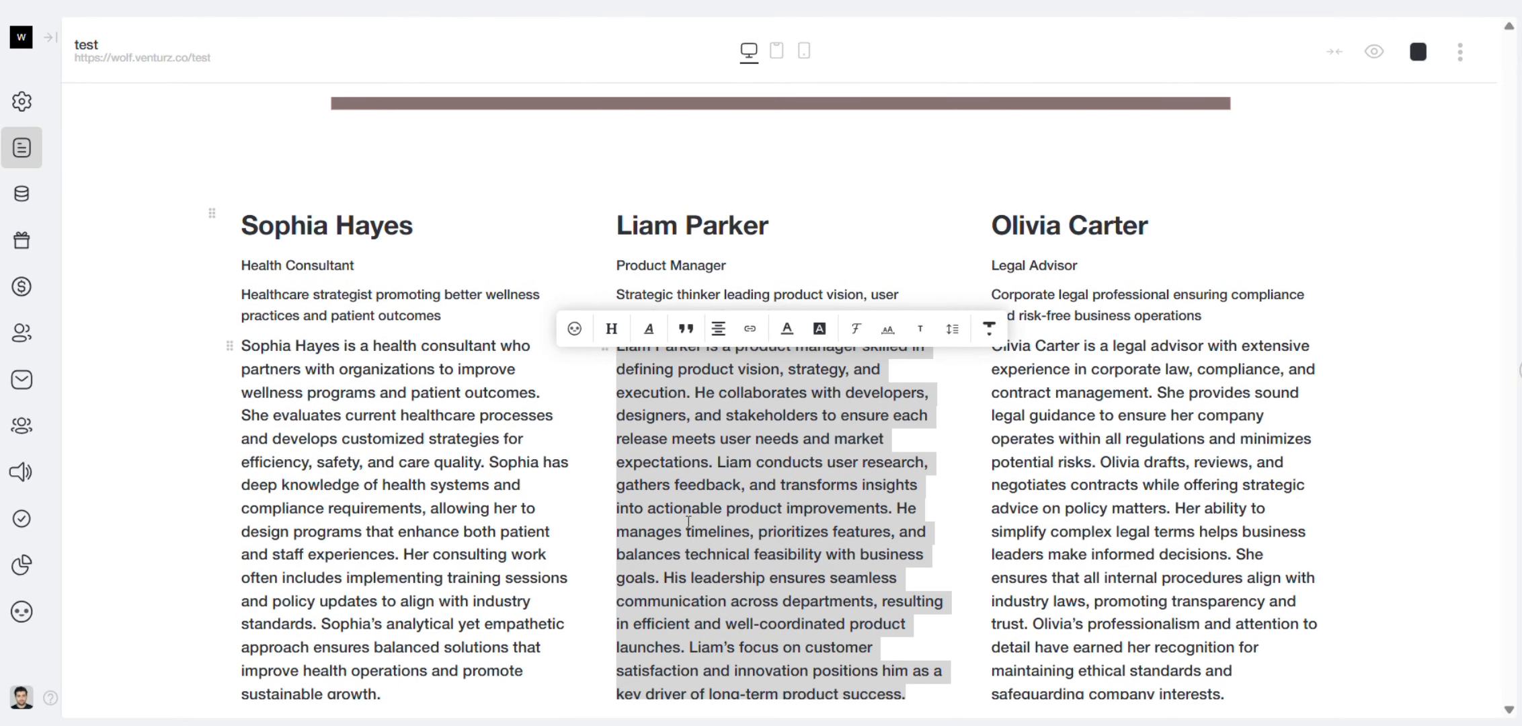
scroll(738, 486, "up", 1)
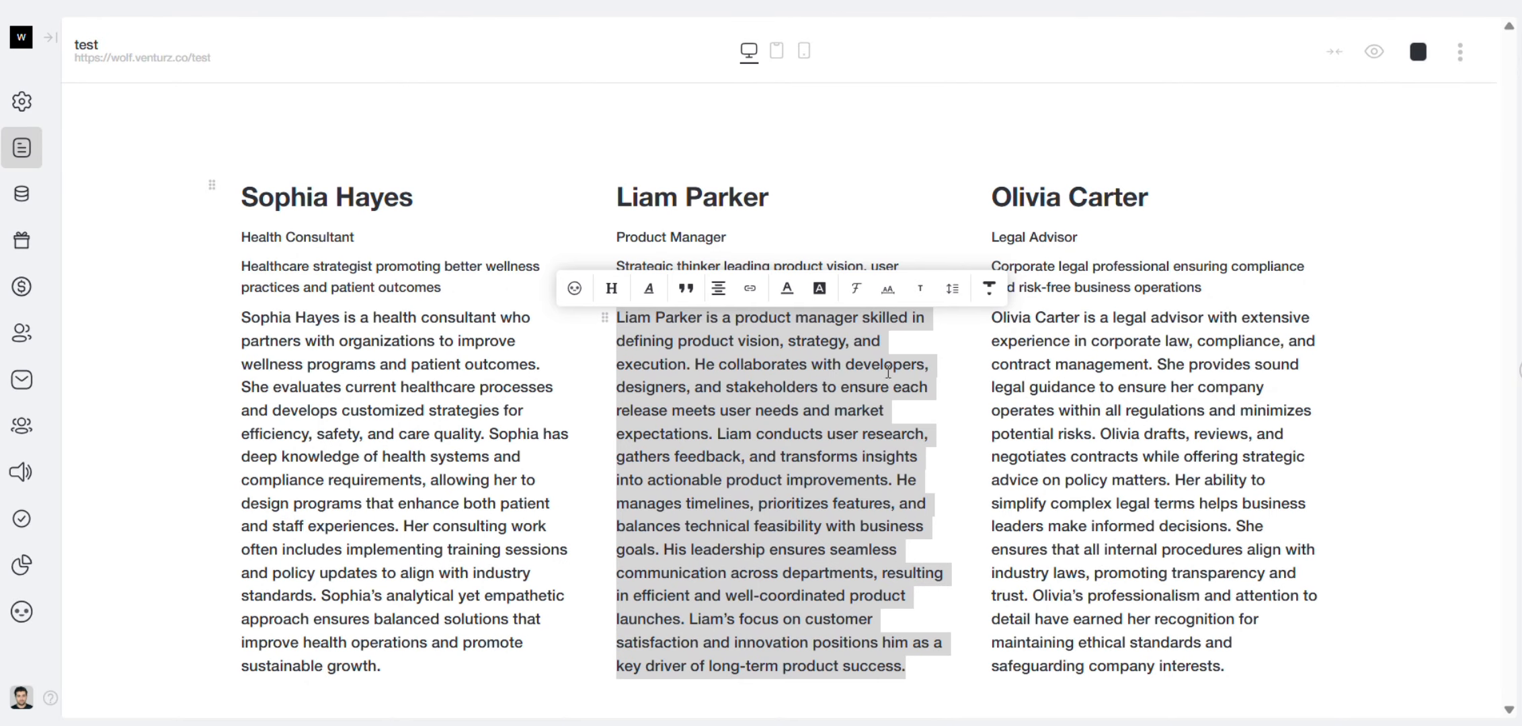
triple_click(1055, 342)
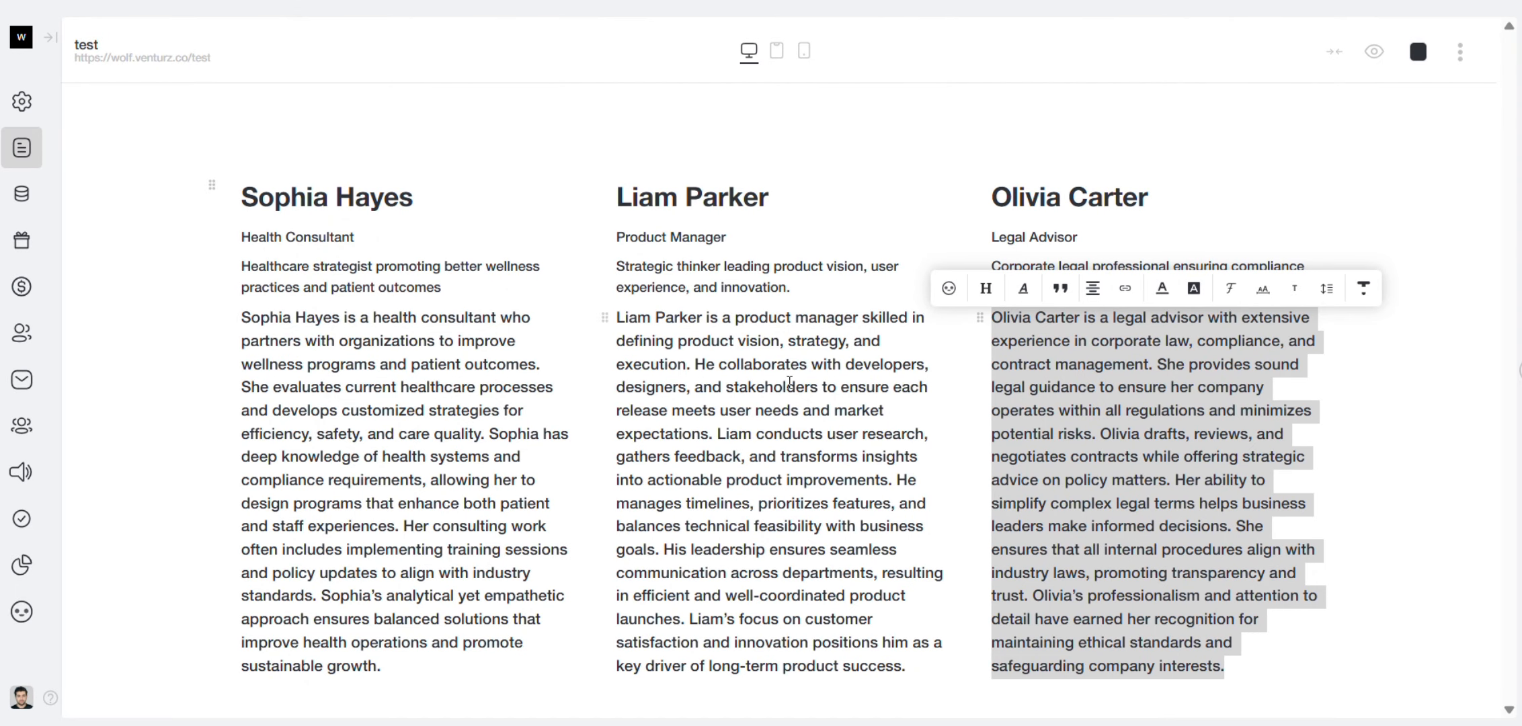